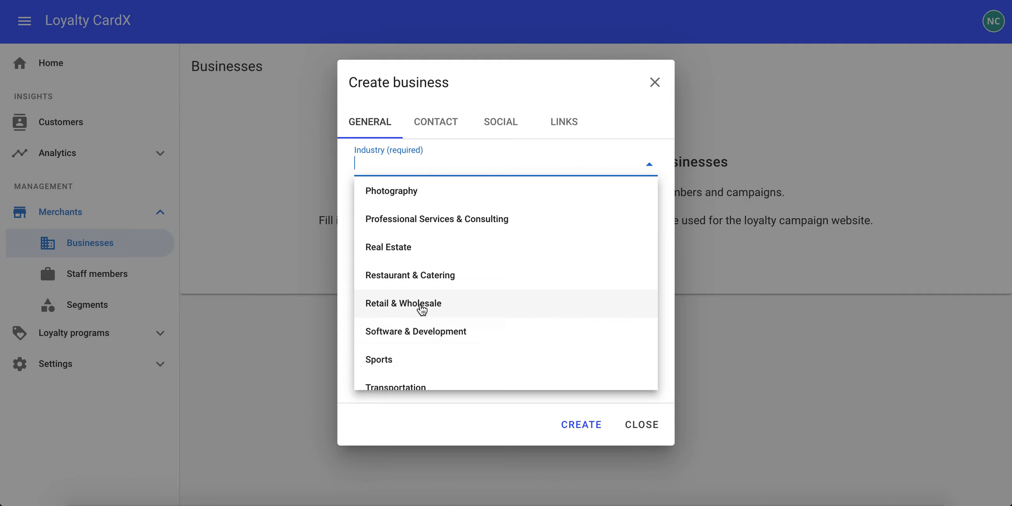
Set the new business's industry to Real Estate and name it Cool Homes Now
click(403, 248)
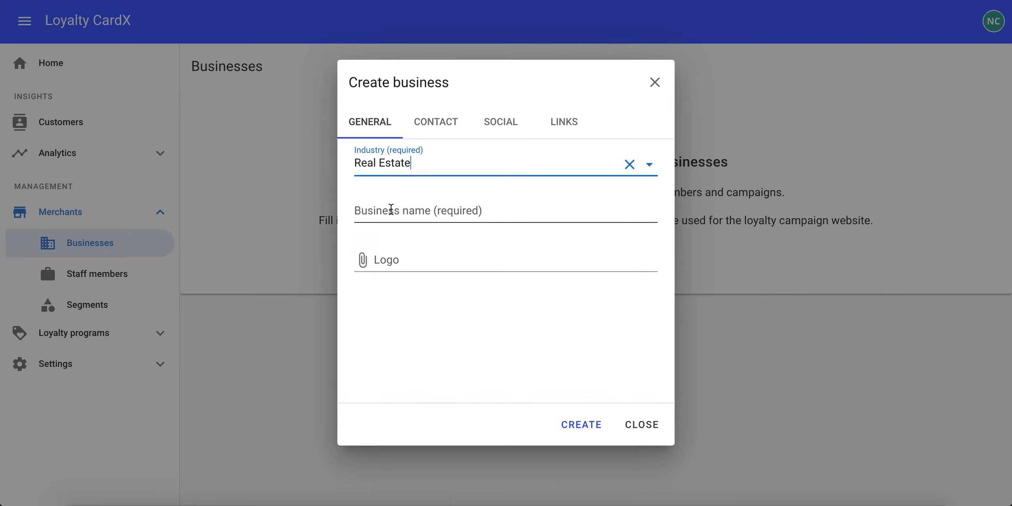
click(391, 209)
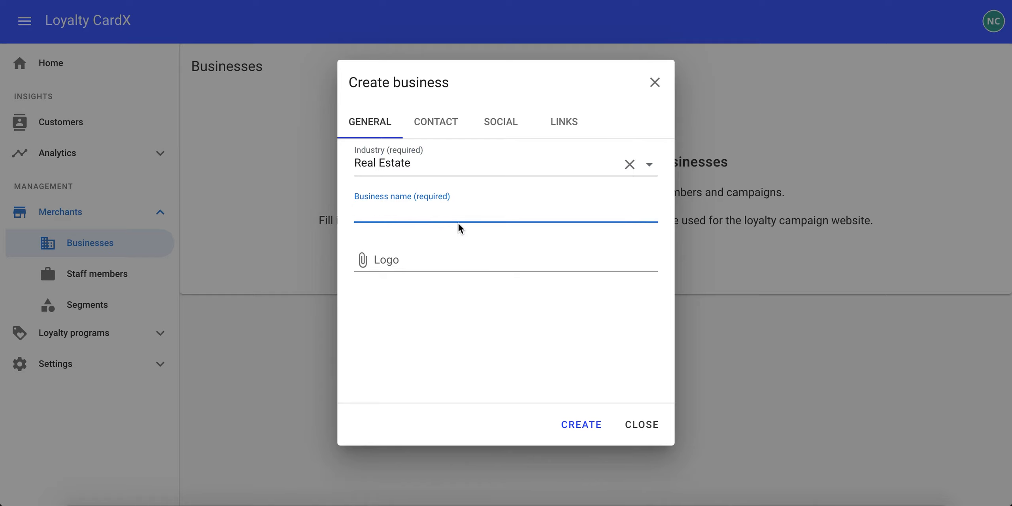
text(Cool Homes Now)
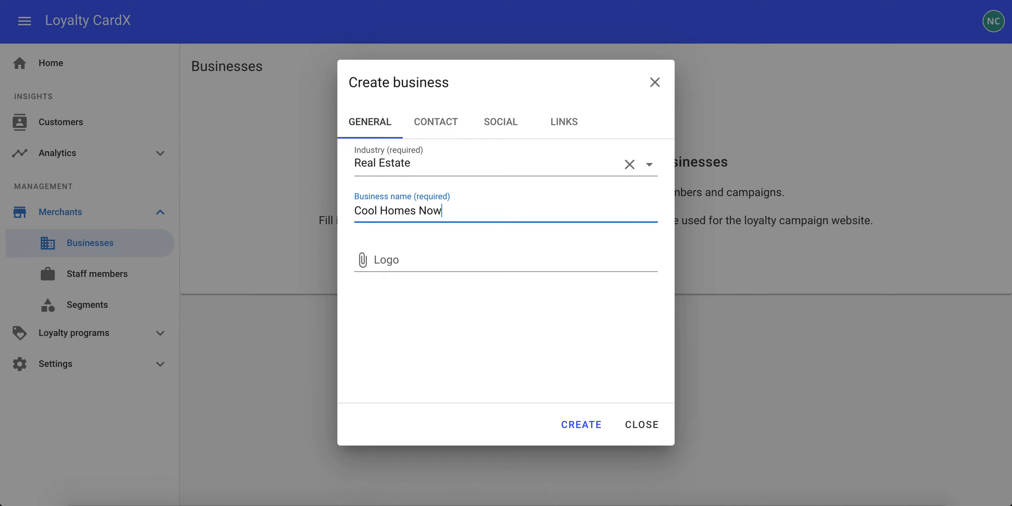
Upload Picture11.png from the Pictures folder as the business logo
click(383, 256)
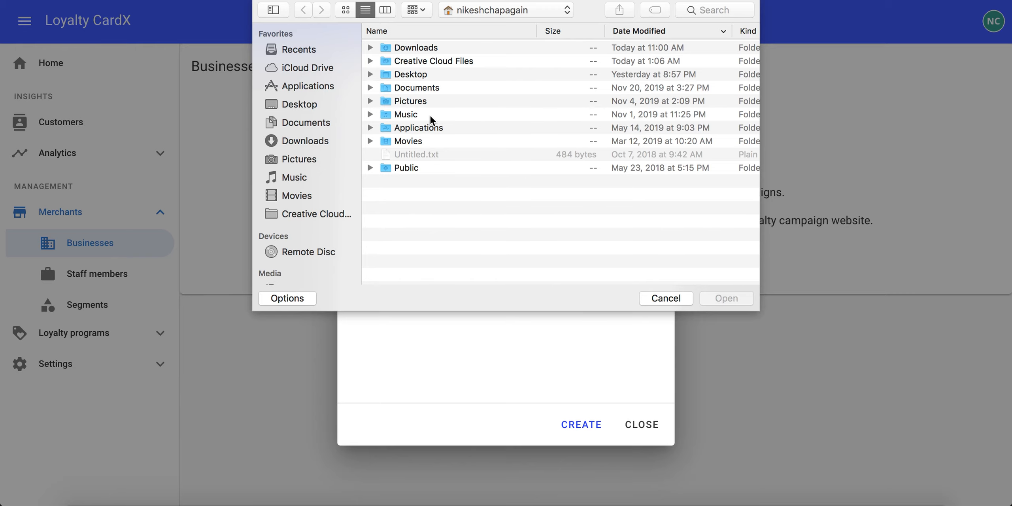
click(411, 102)
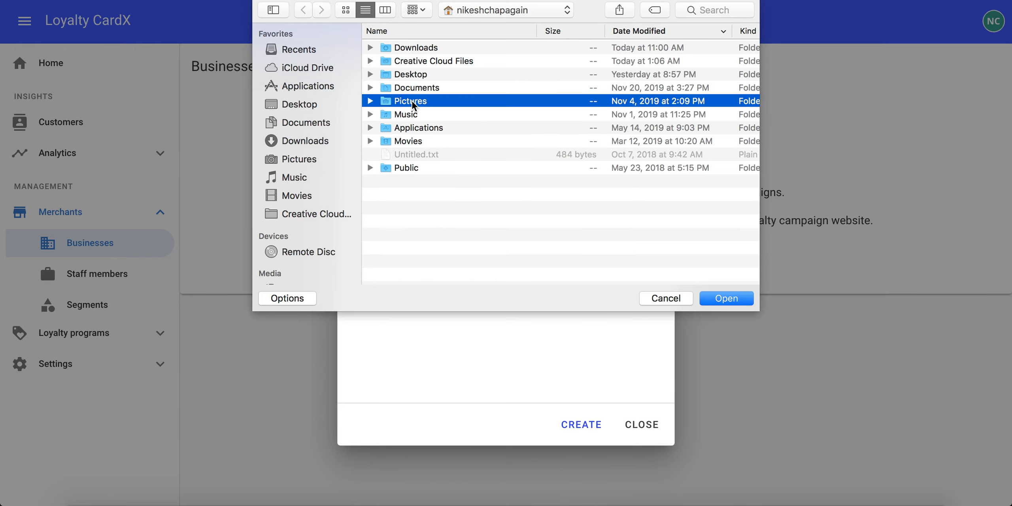
double_click(411, 102)
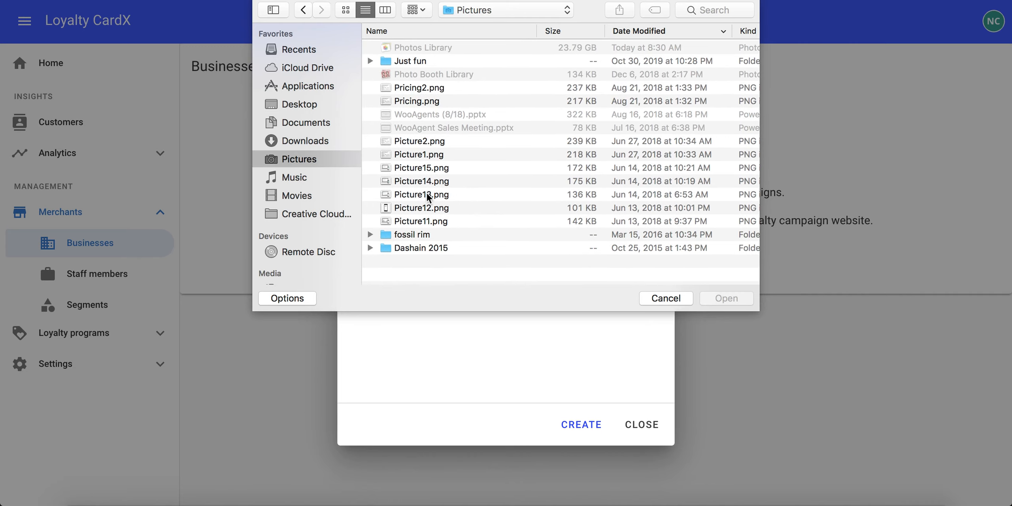
click(412, 220)
click(731, 298)
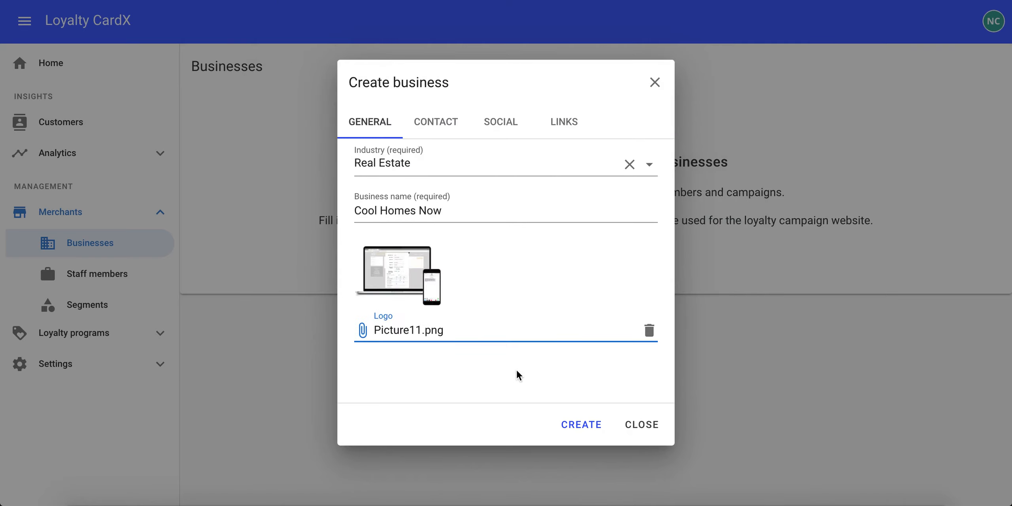
Open the business contact details and enter the business e-mail address
click(445, 131)
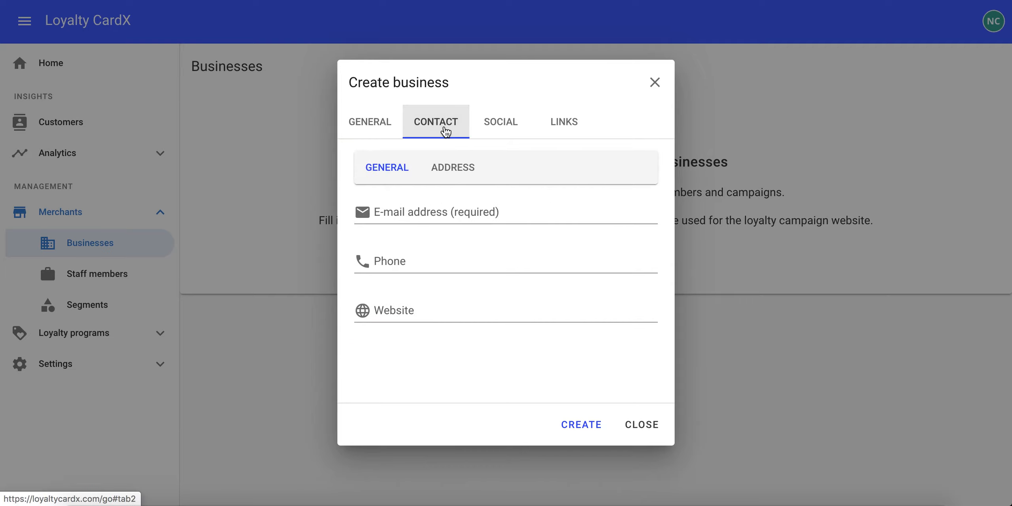
click(412, 212)
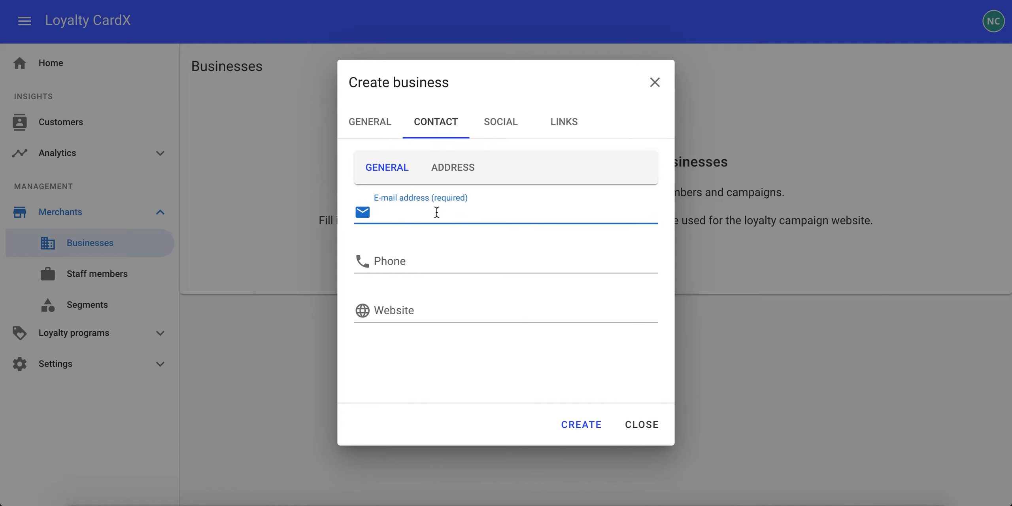
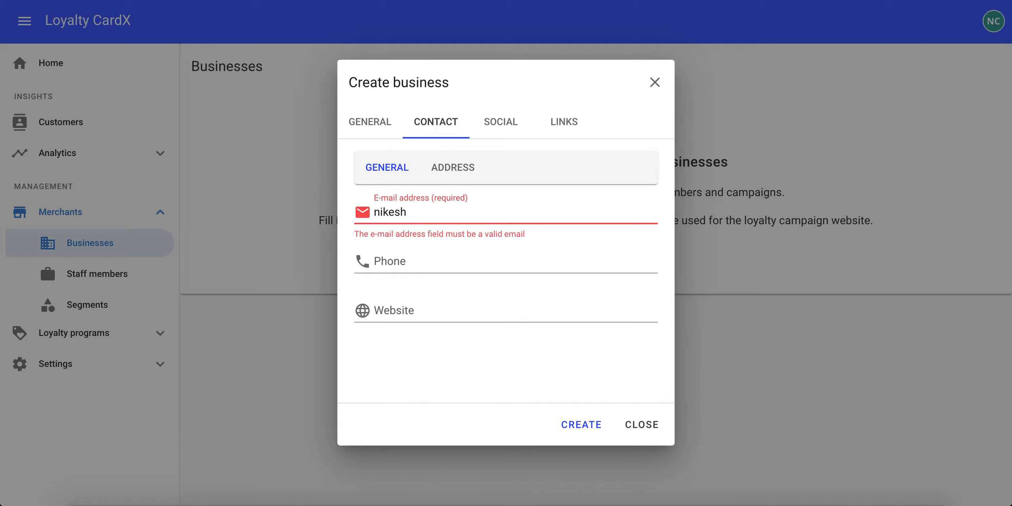
Enter the business phone number and set the website to google.com
click(393, 253)
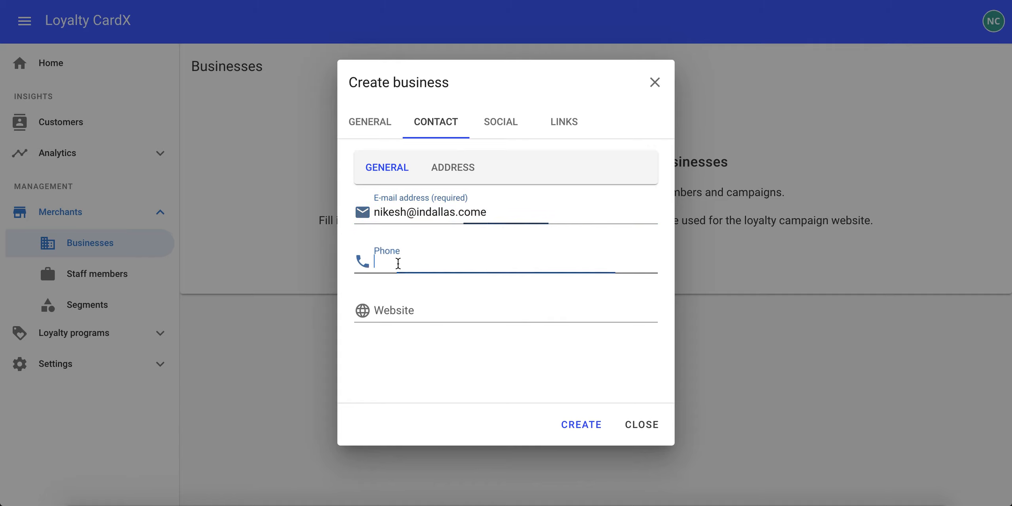
text(214555)
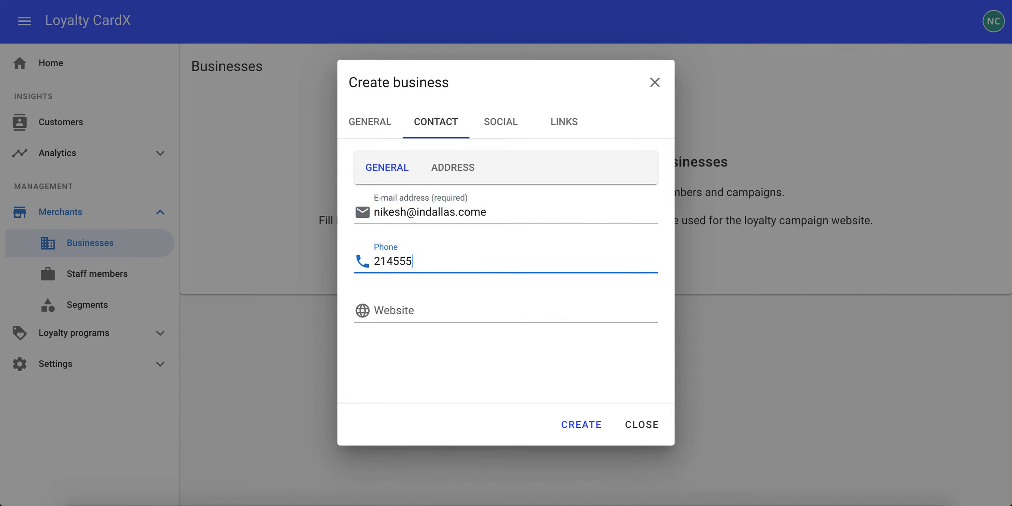
text(5555)
click(392, 310)
text(google)
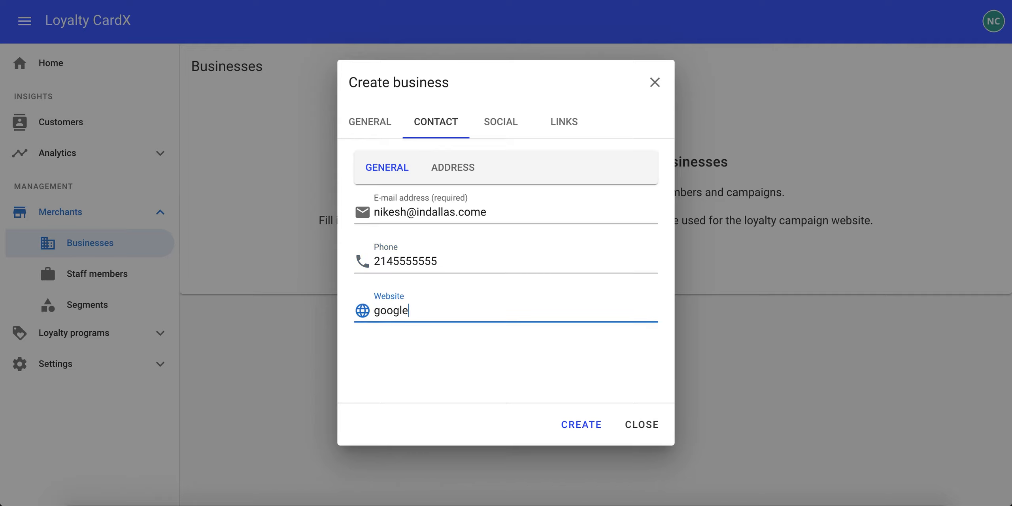
text(.com)
Review the address, social and links sections of the business form without filling them in
click(457, 176)
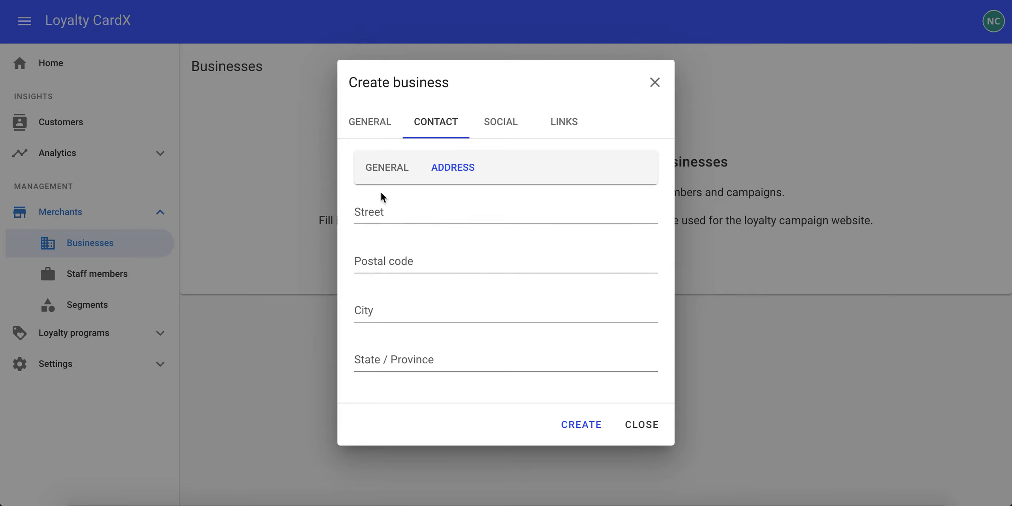
click(386, 178)
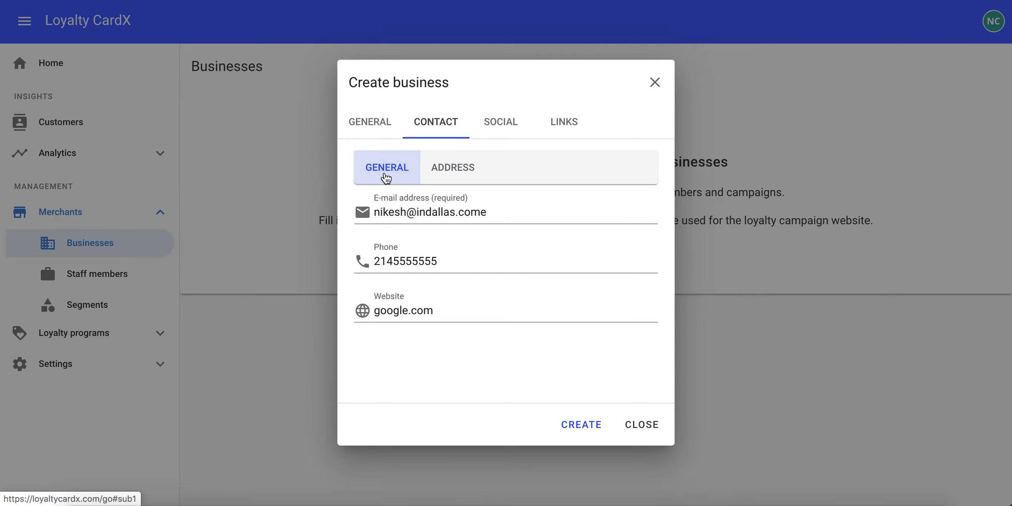
click(493, 124)
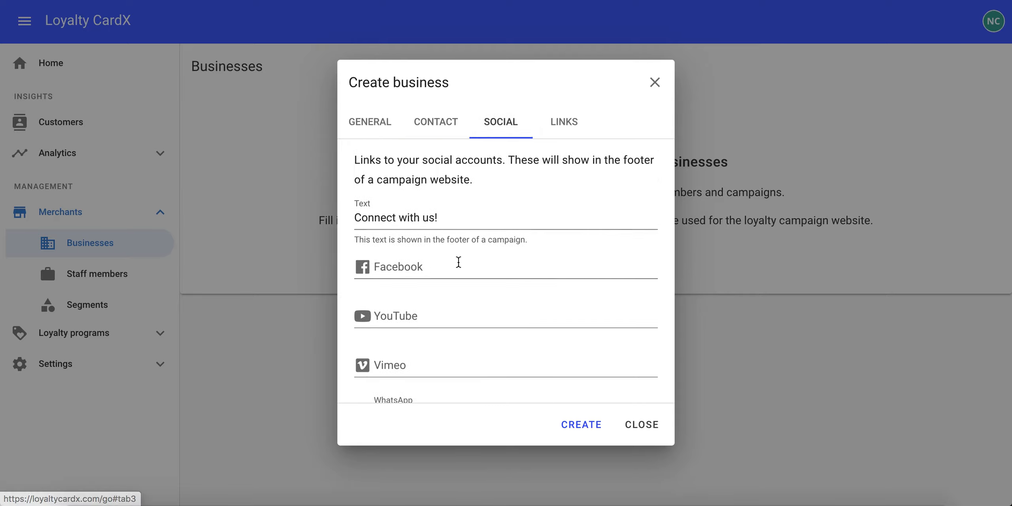
scroll(457, 287, down, 3)
scroll(457, 287, down, 7)
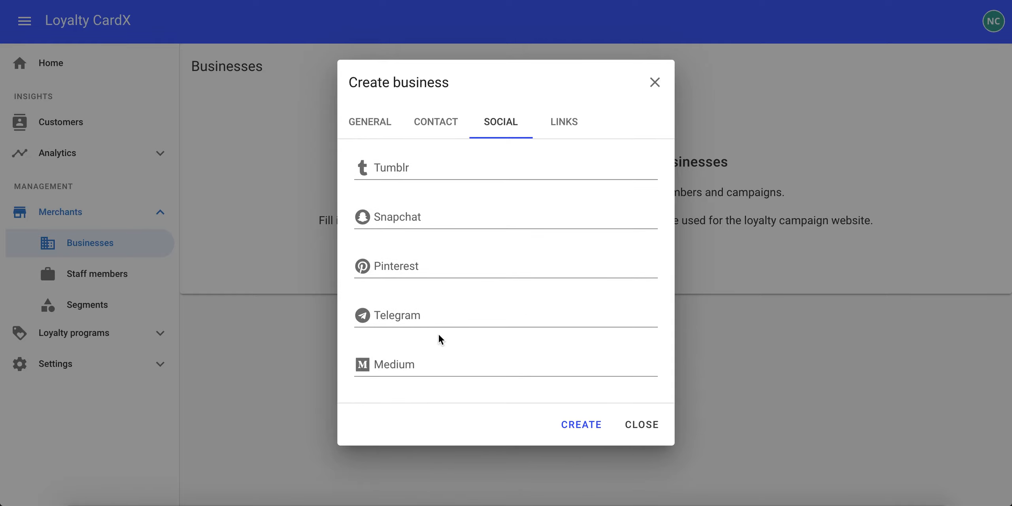
scroll(437, 334, up, 10)
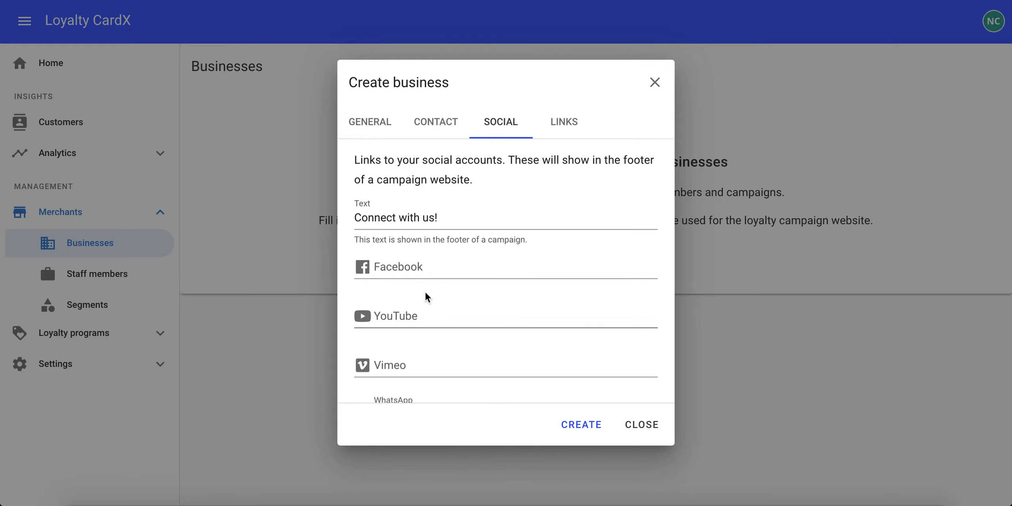
click(406, 266)
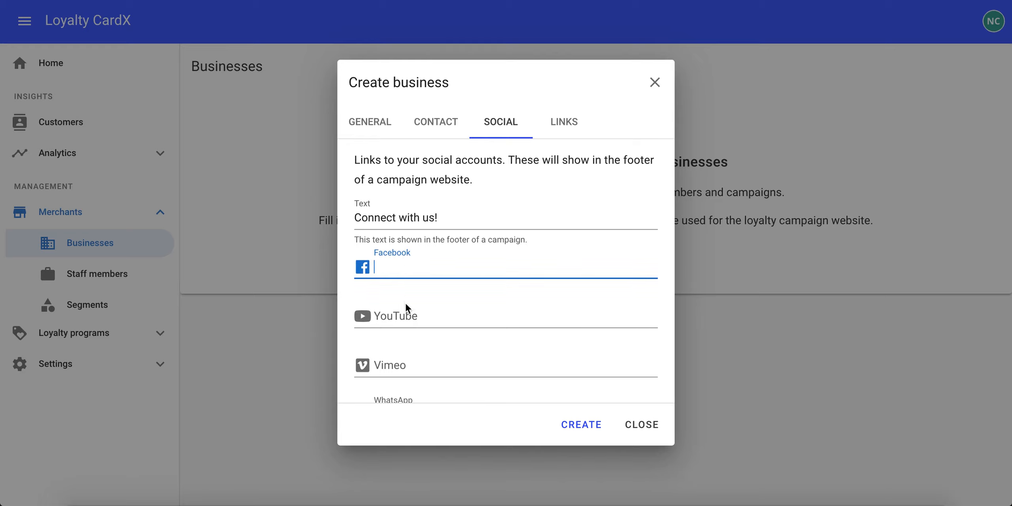
click(405, 316)
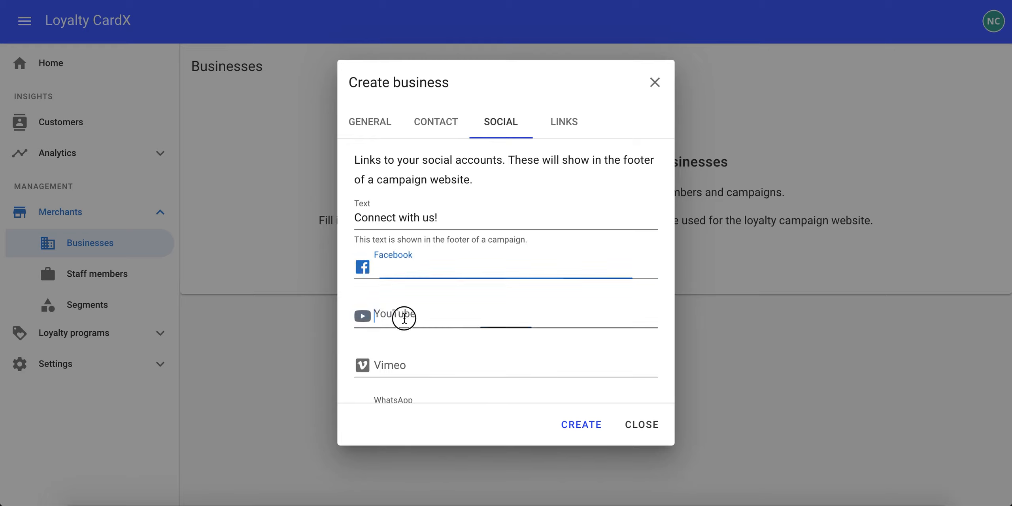
click(561, 122)
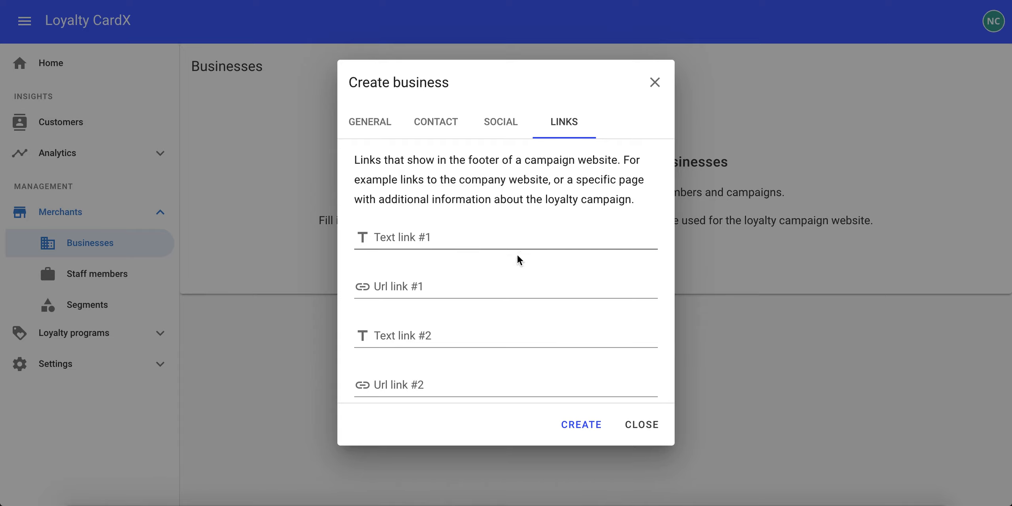
Return to the general details and create the business
click(358, 130)
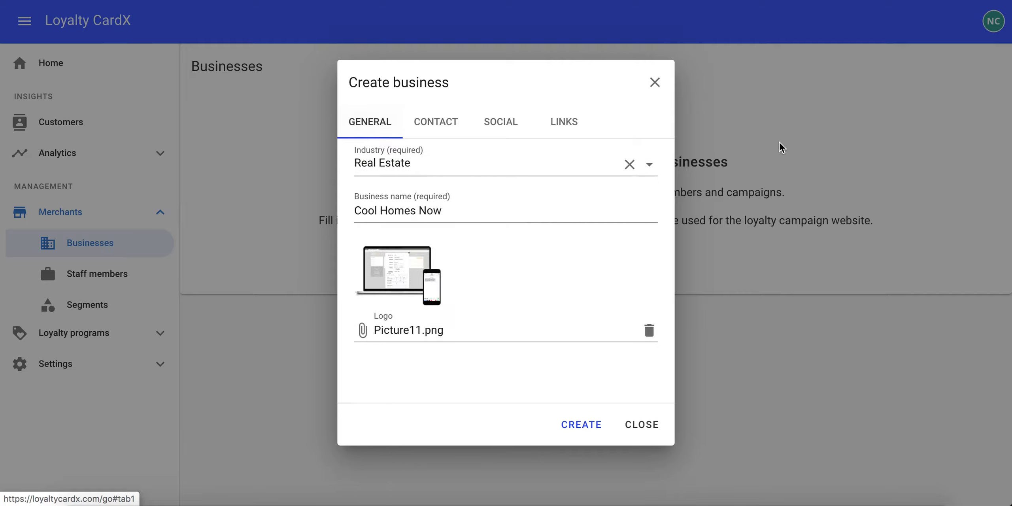
click(590, 428)
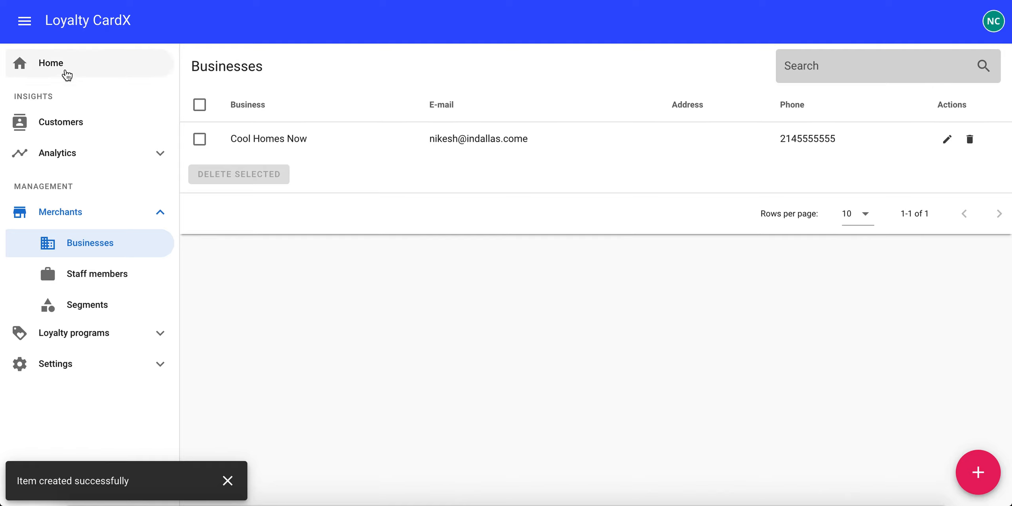
Start a new staff member from the getting-started guide and assign it to the Cool Homes Now business
click(51, 64)
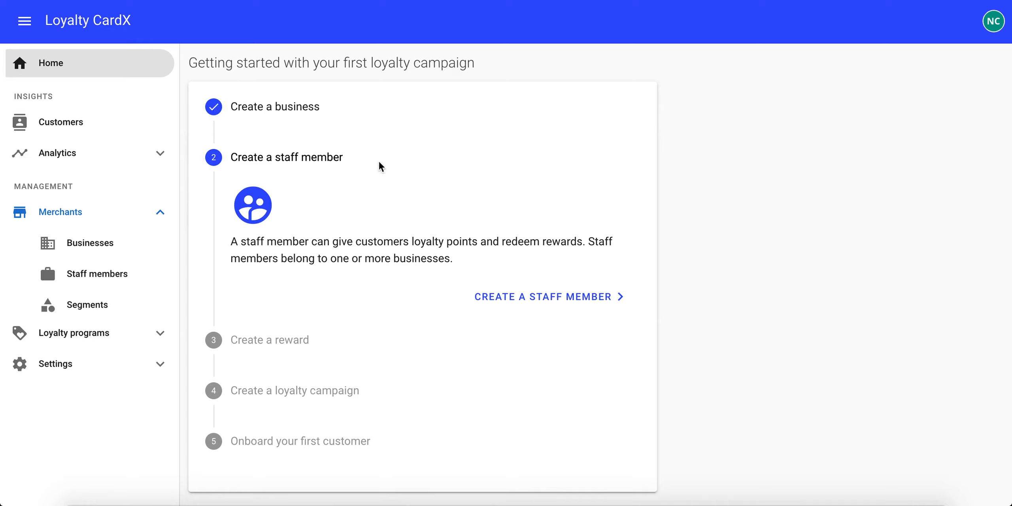
click(542, 297)
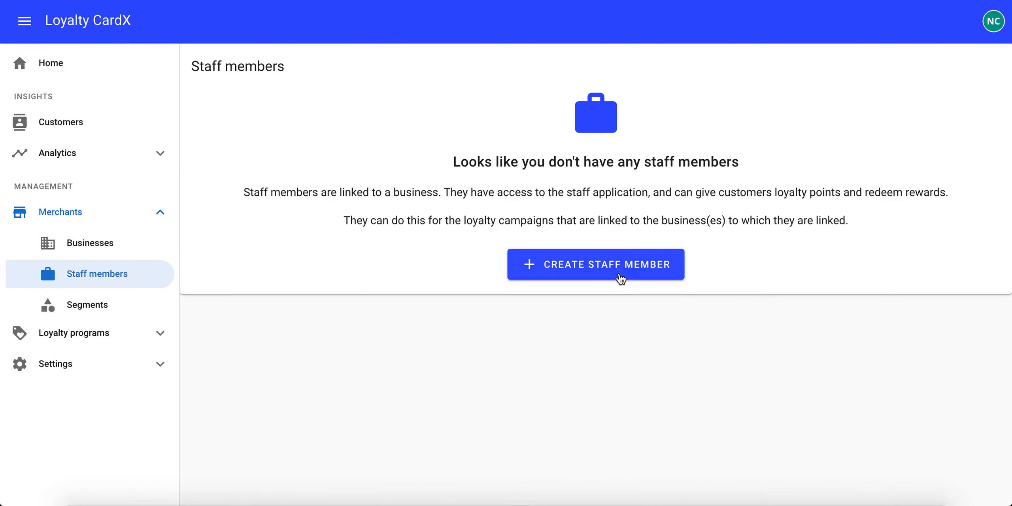
click(619, 274)
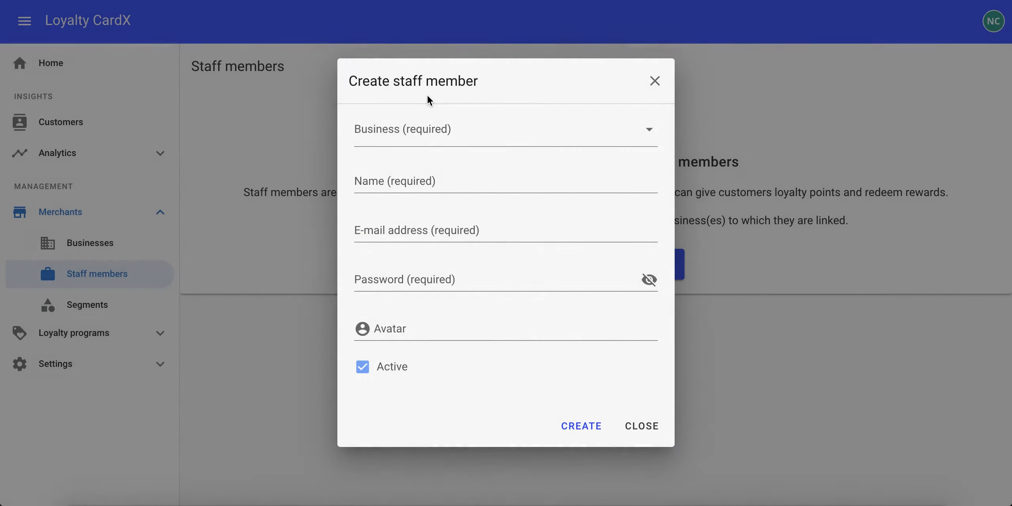
click(403, 130)
click(398, 177)
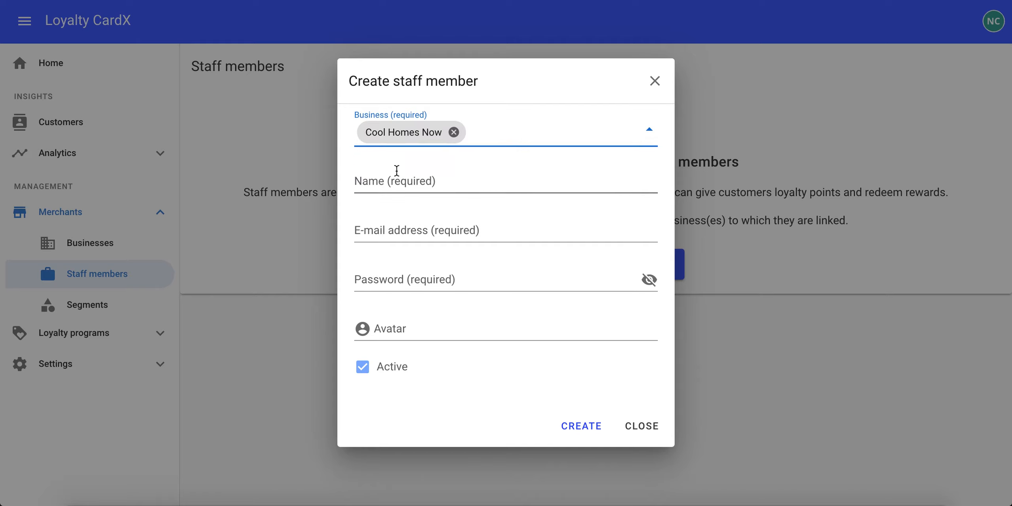
Enter the staff member's full name
click(383, 182)
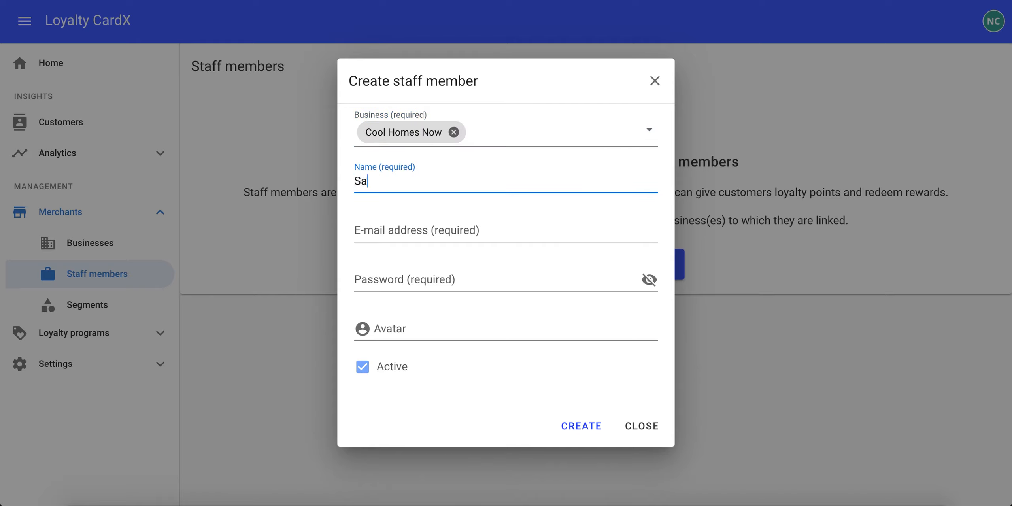
Enter the staff member's e-mail address and account password
click(359, 248)
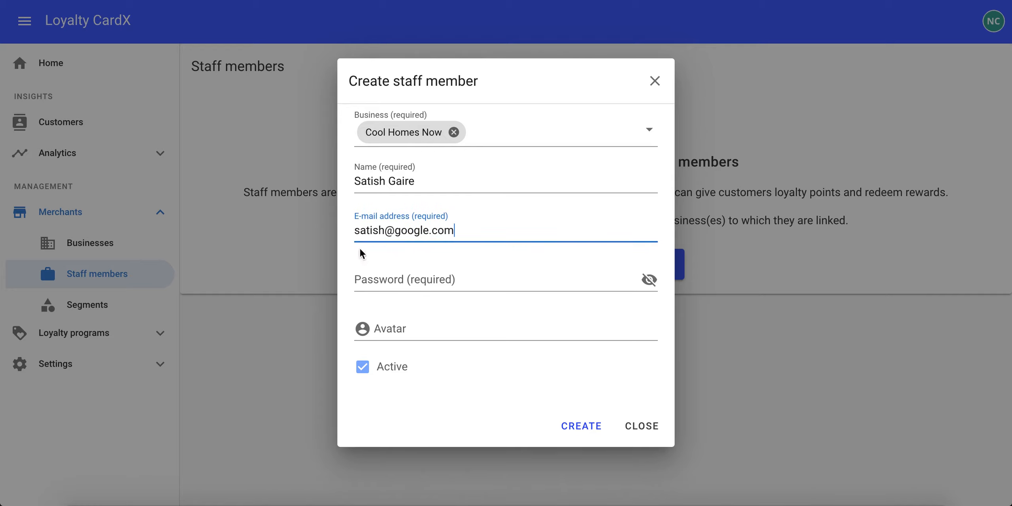
click(422, 275)
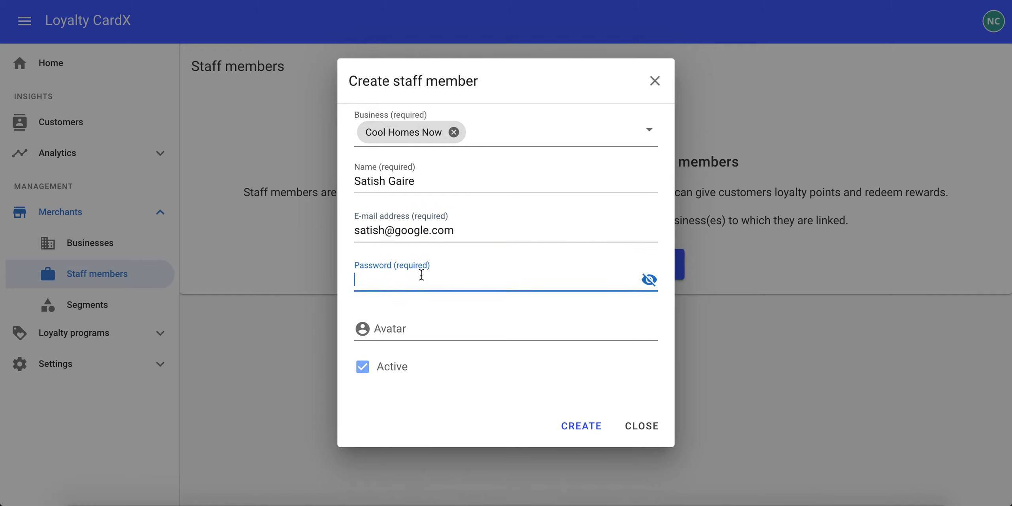
text(password)
Upload the staff member's photo from the Downloads folder as the avatar and create the staff member
click(417, 329)
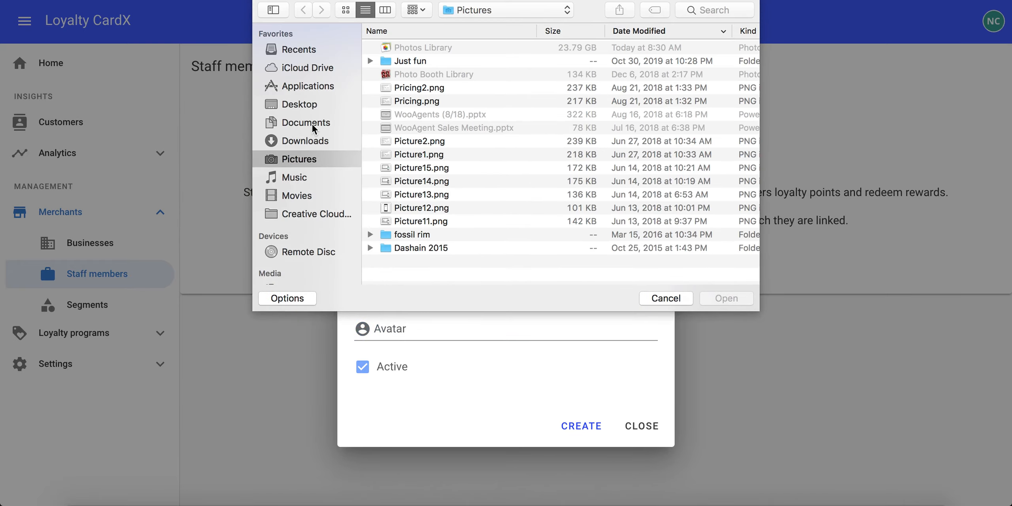
click(308, 141)
scroll(536, 128, down, 5)
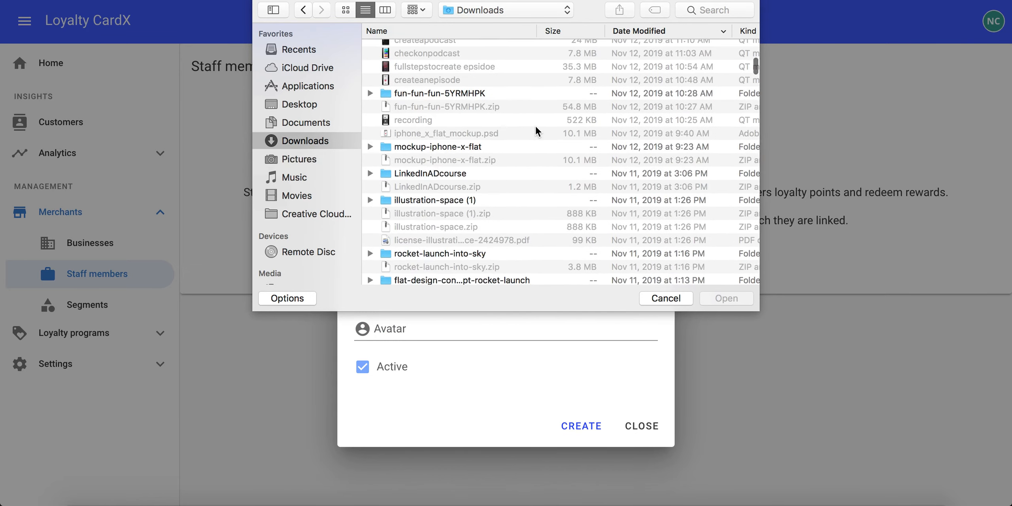
scroll(535, 126, up, 10)
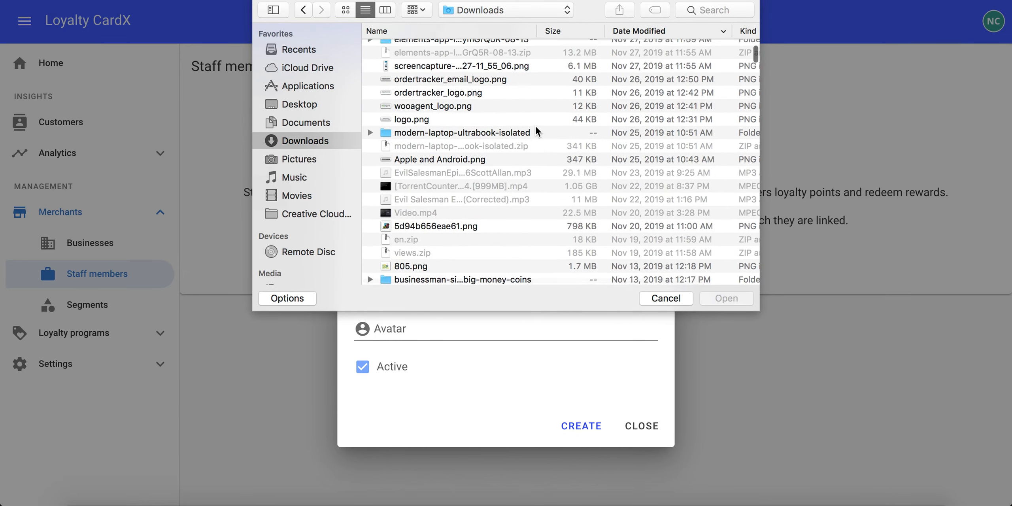
scroll(535, 125, up, 8)
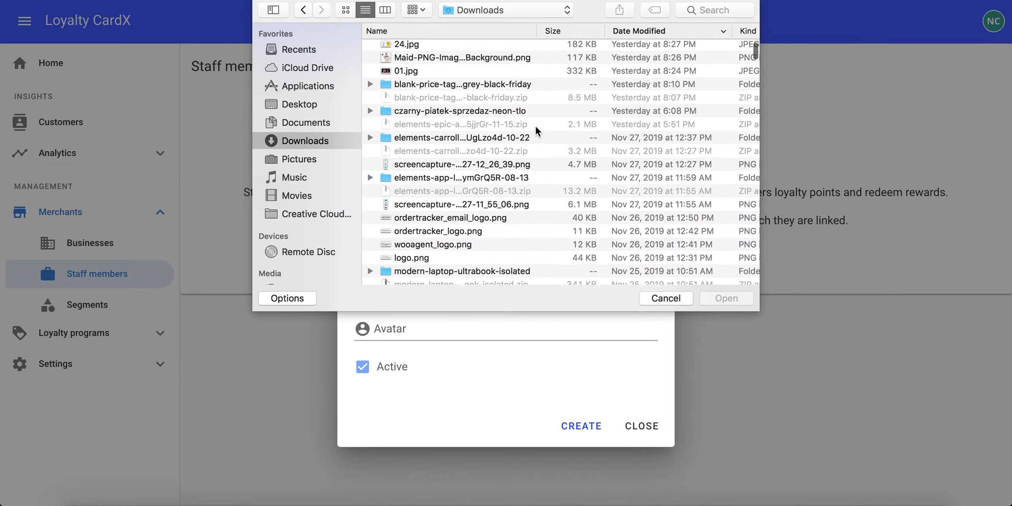
scroll(535, 126, down, 10)
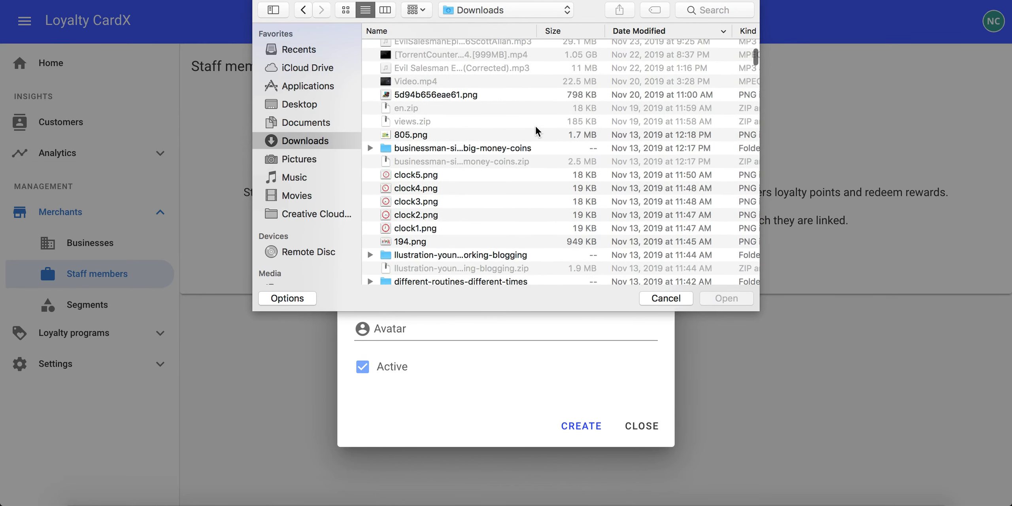
scroll(535, 126, down, 10)
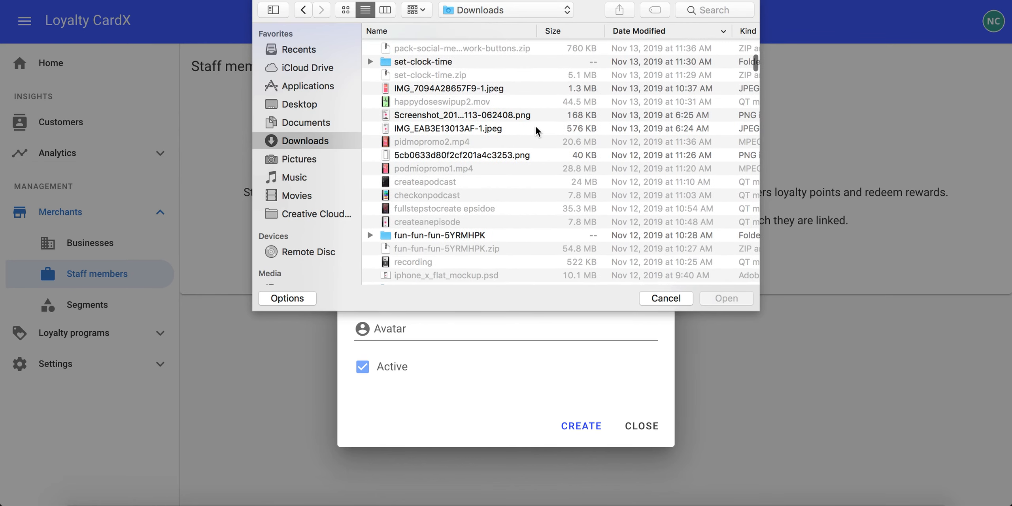
scroll(535, 126, down, 15)
scroll(535, 126, down, 10)
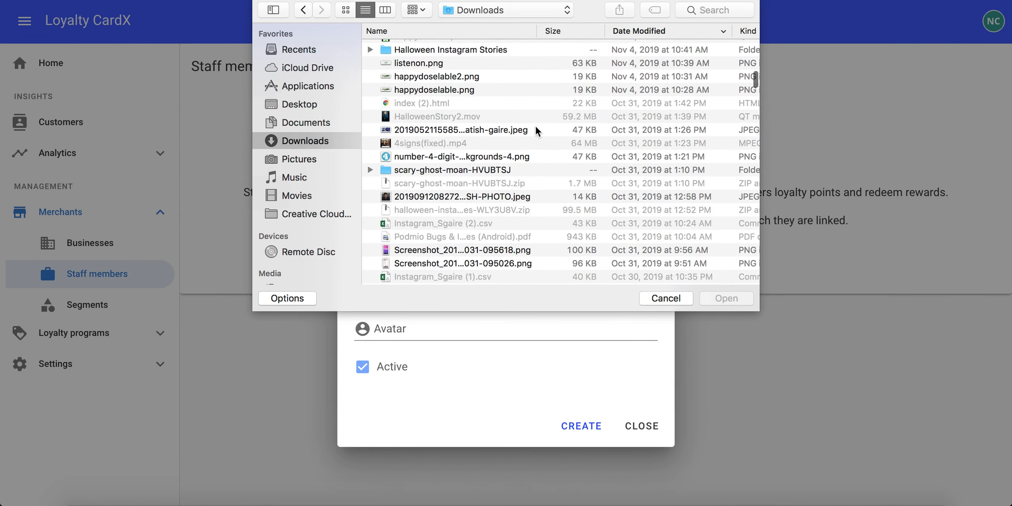
scroll(536, 128, down, 1)
click(403, 189)
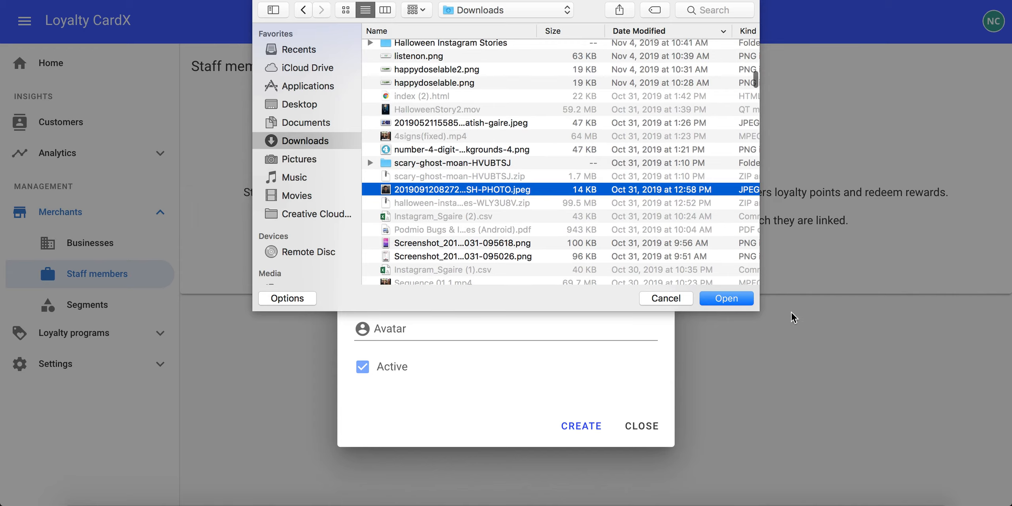
click(724, 299)
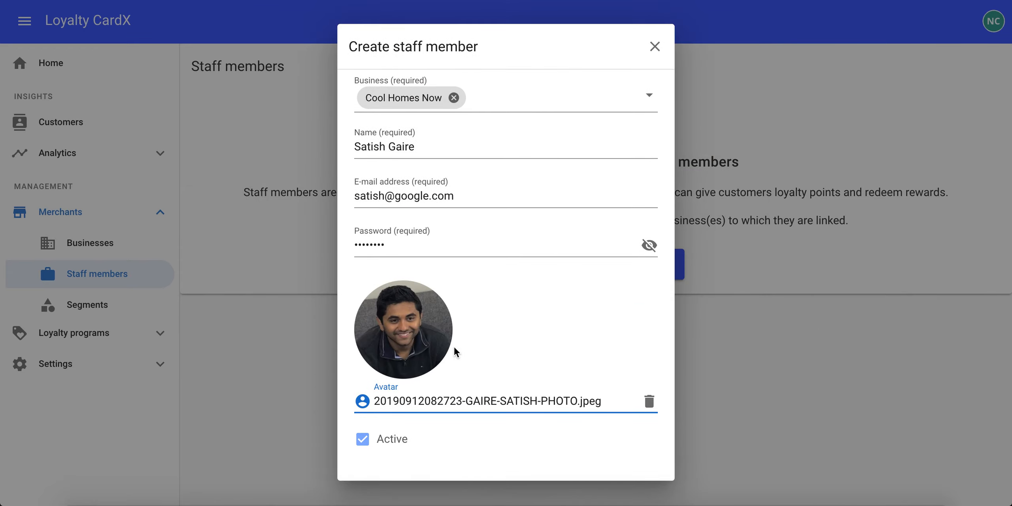
scroll(351, 443, down, 2)
click(581, 459)
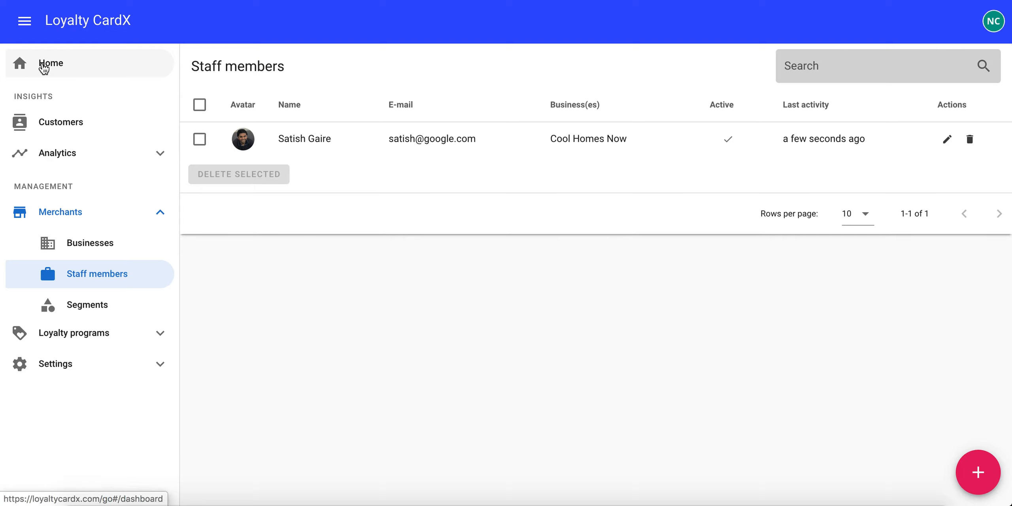
Start a new reward from the getting-started guide and title it Free Stuff
click(44, 69)
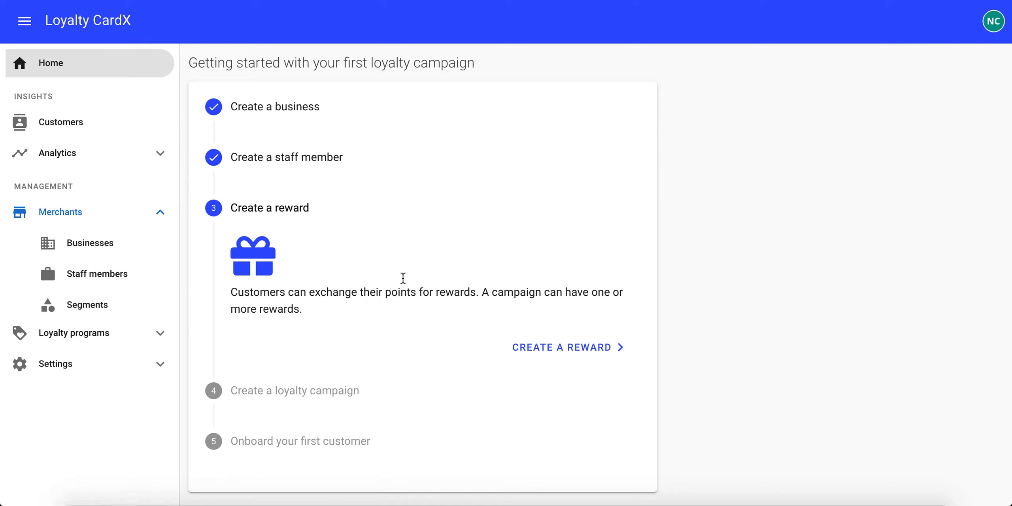
click(592, 348)
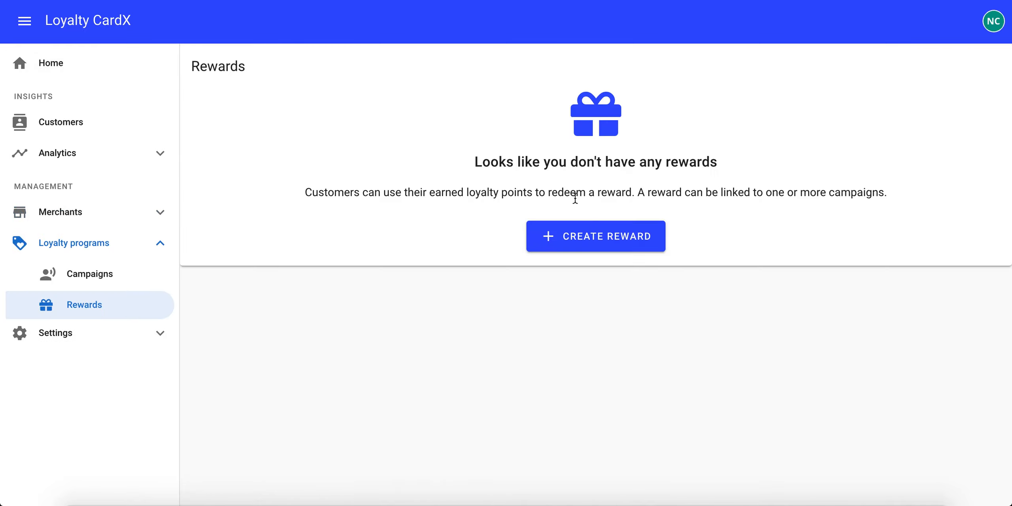
click(603, 239)
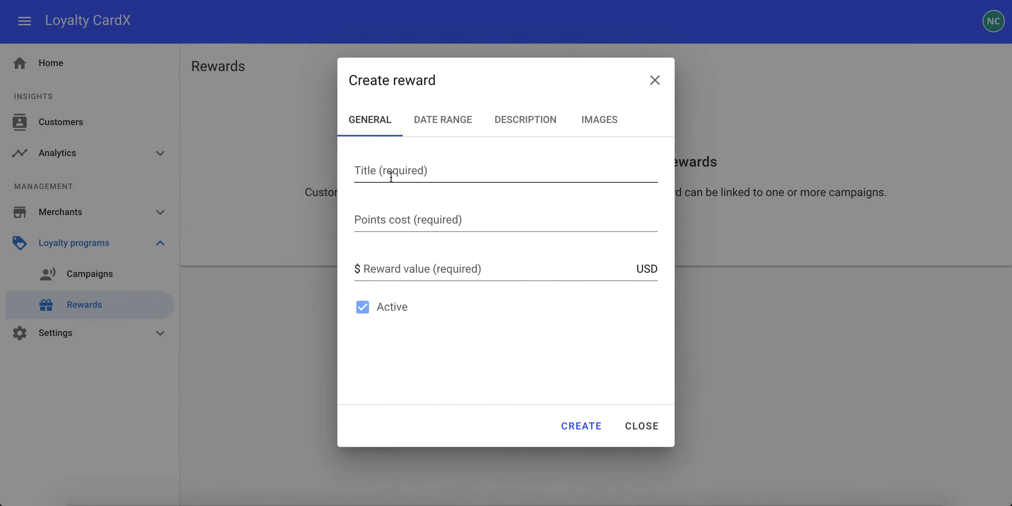
click(403, 168)
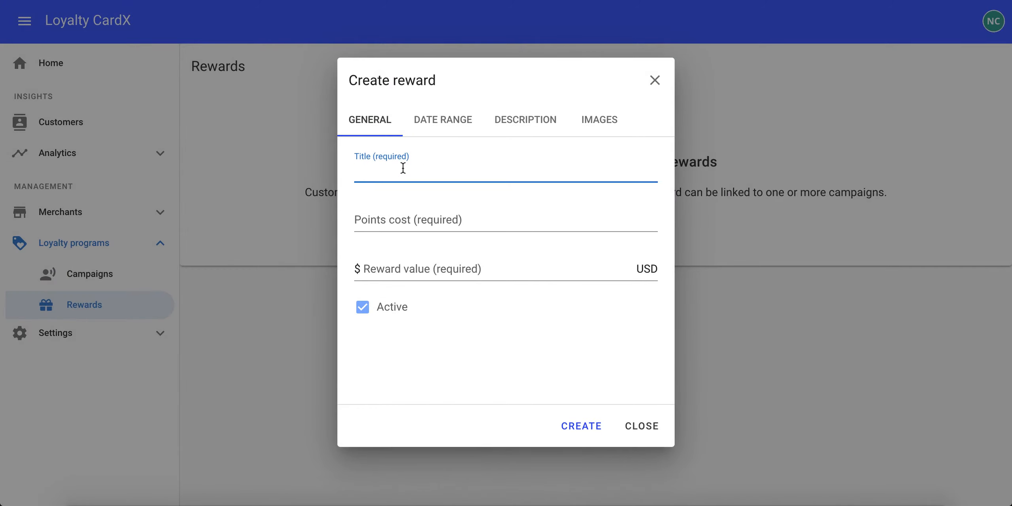
text(Free Stuff)
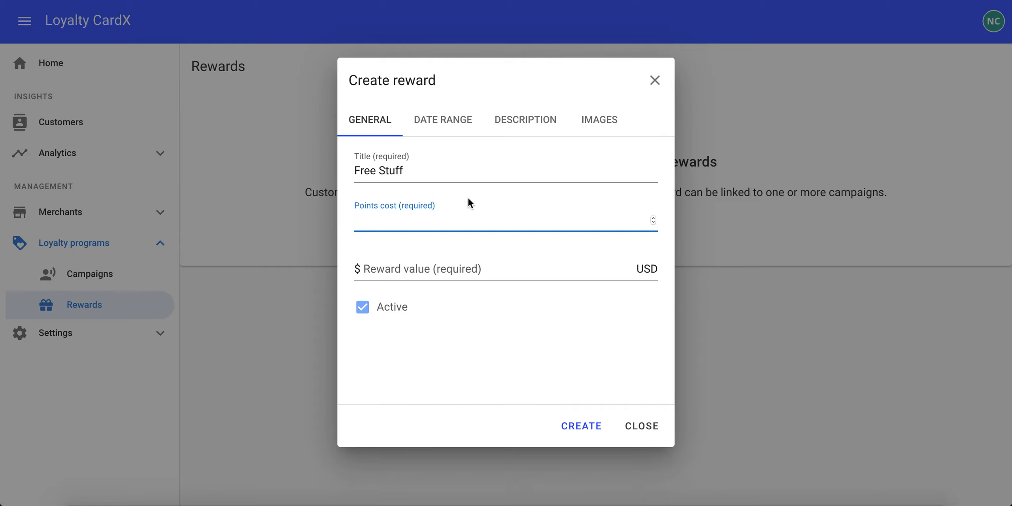
Set the reward's points cost to 1000 and its reward value to 10 USD
text(1000)
click(389, 267)
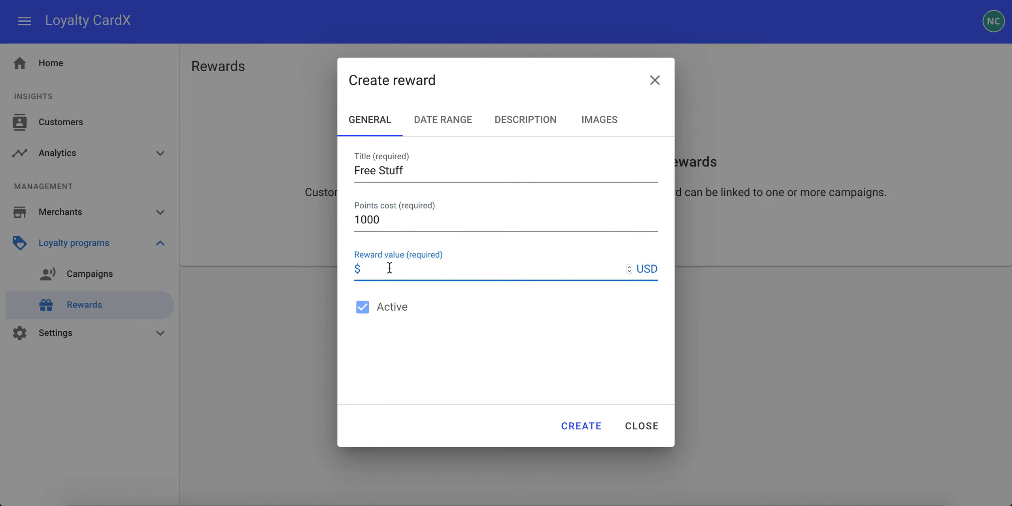
text(10)
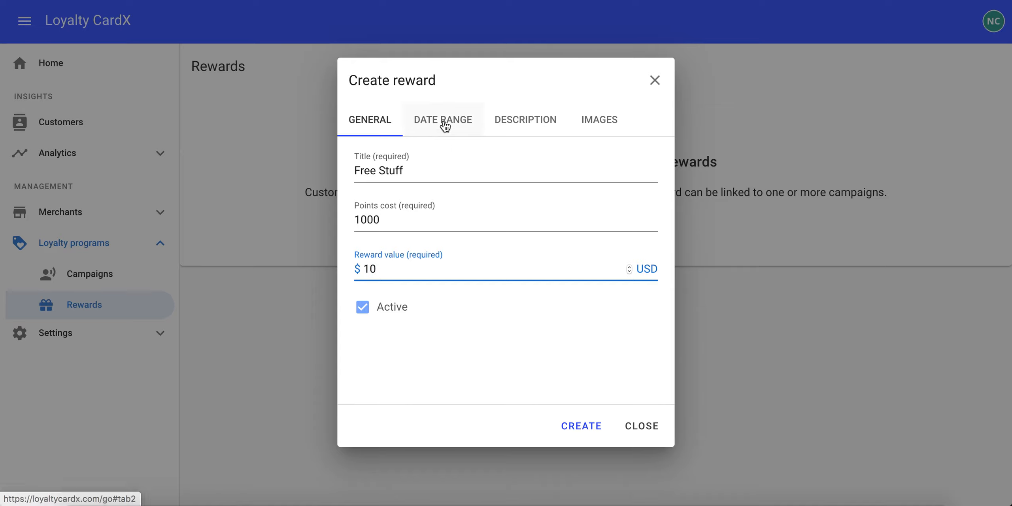
click(363, 309)
click(363, 308)
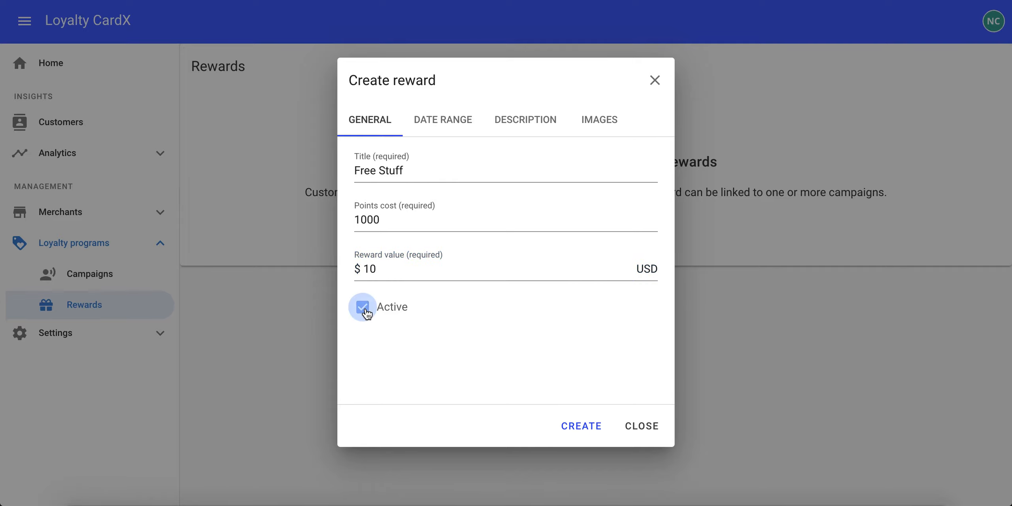
Enter the reward description "This is an awesome reward. You want this."
click(457, 123)
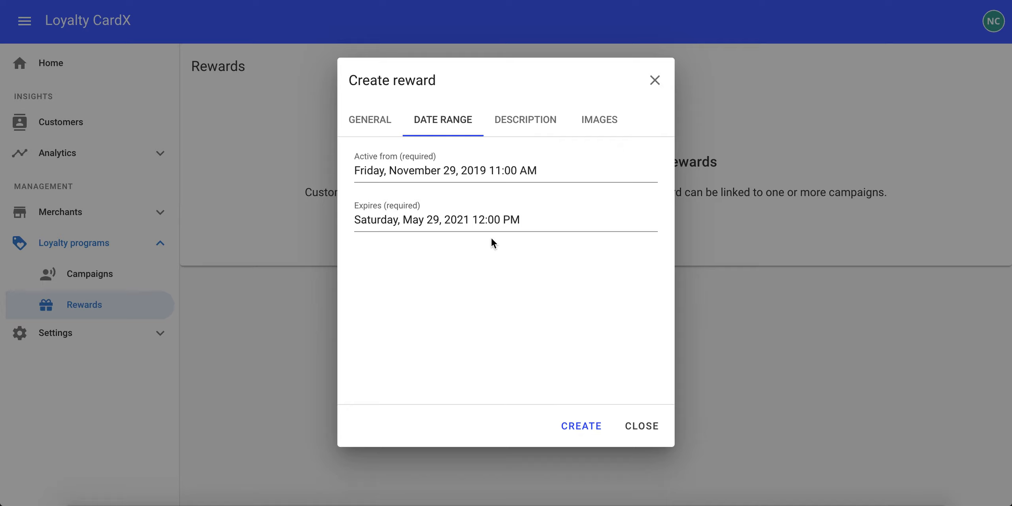
click(525, 125)
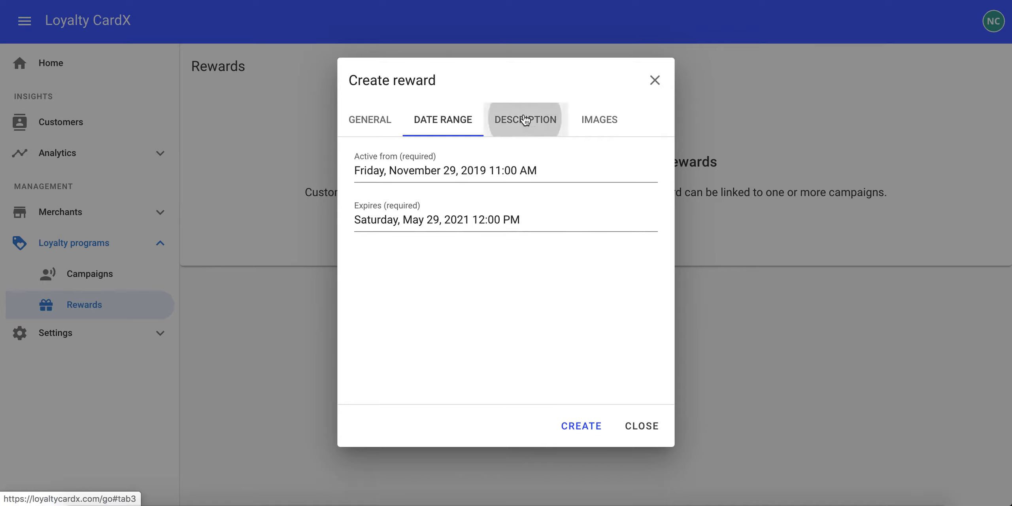
click(427, 201)
text(This is an)
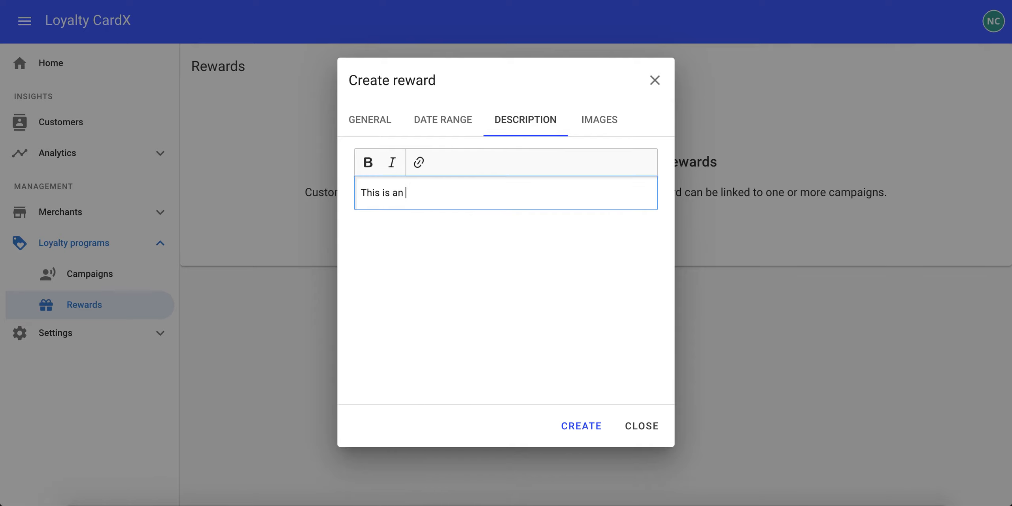
text( awesome reward. You want this.)
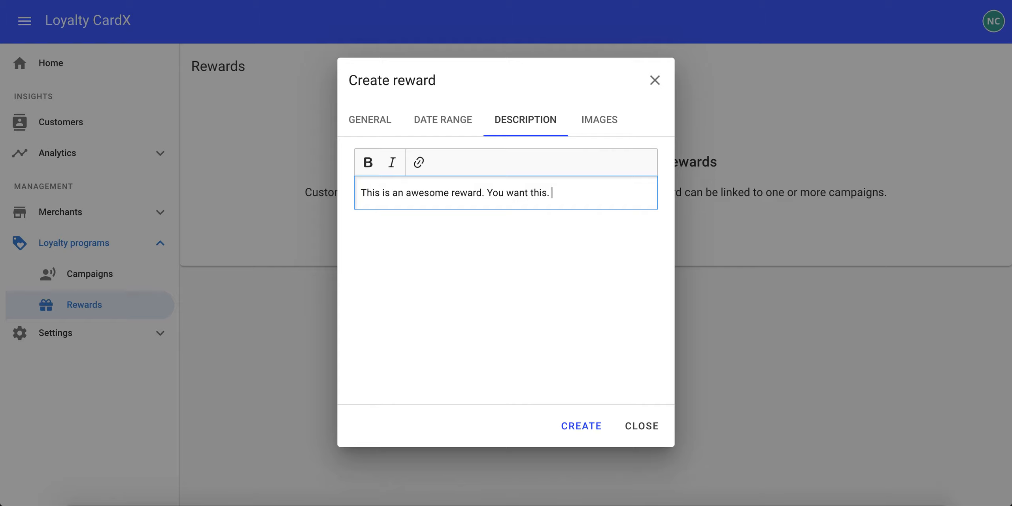
Attach 24.jpg from Downloads as the reward's main image
click(600, 124)
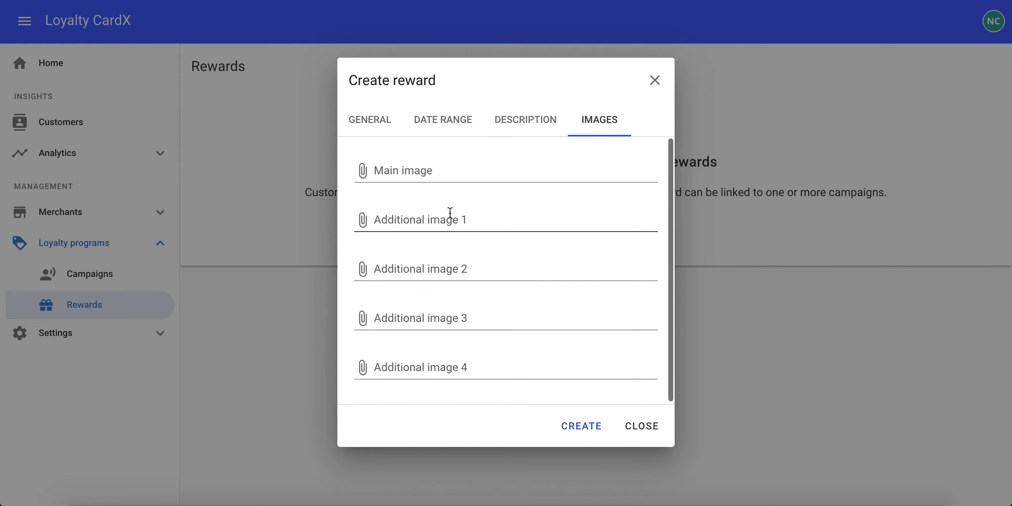
click(407, 170)
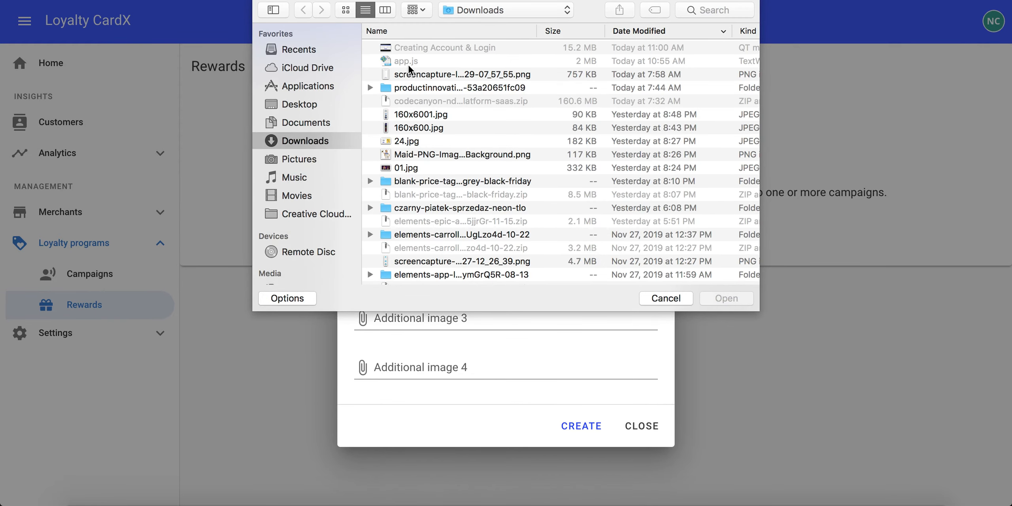
click(415, 142)
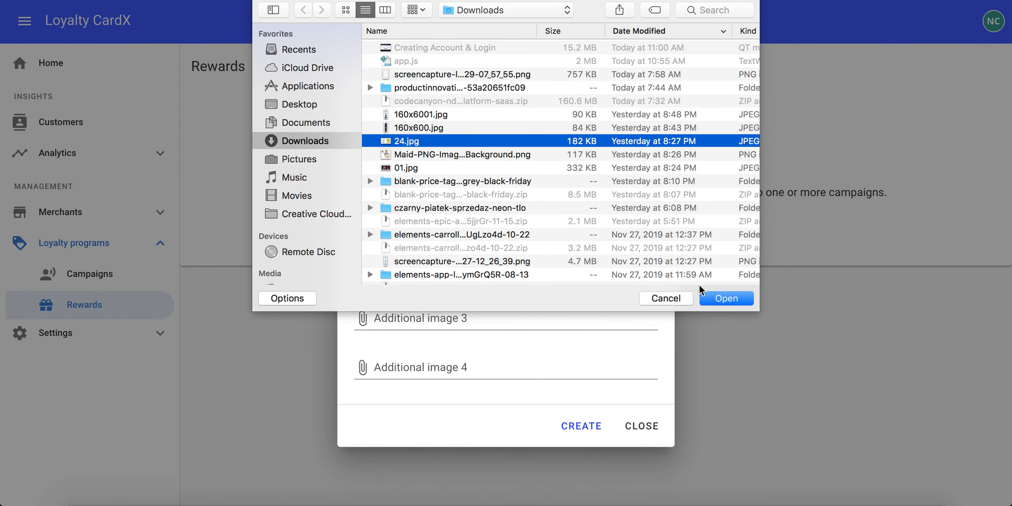
click(725, 299)
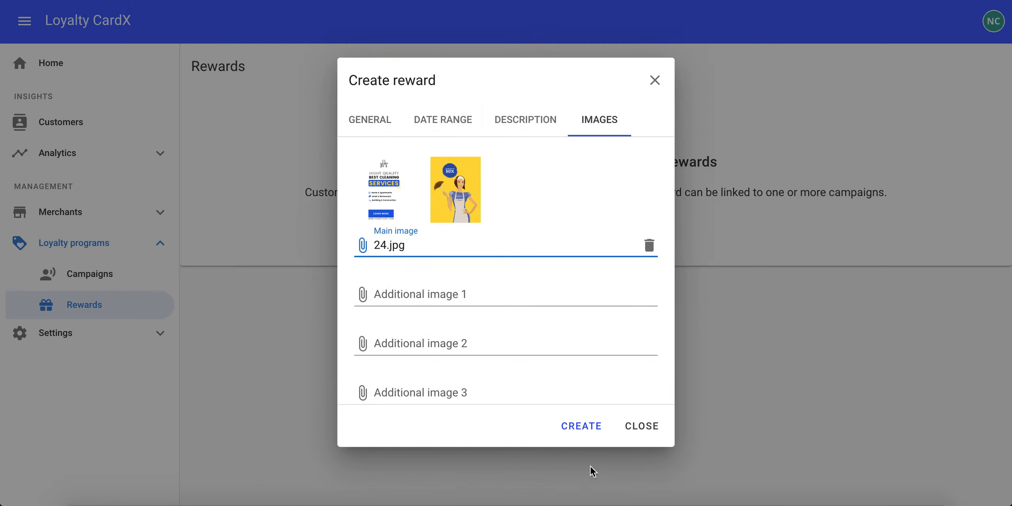
Review the reward's tabs and create the reward
scroll(561, 283, down, 2)
scroll(561, 283, up, 2)
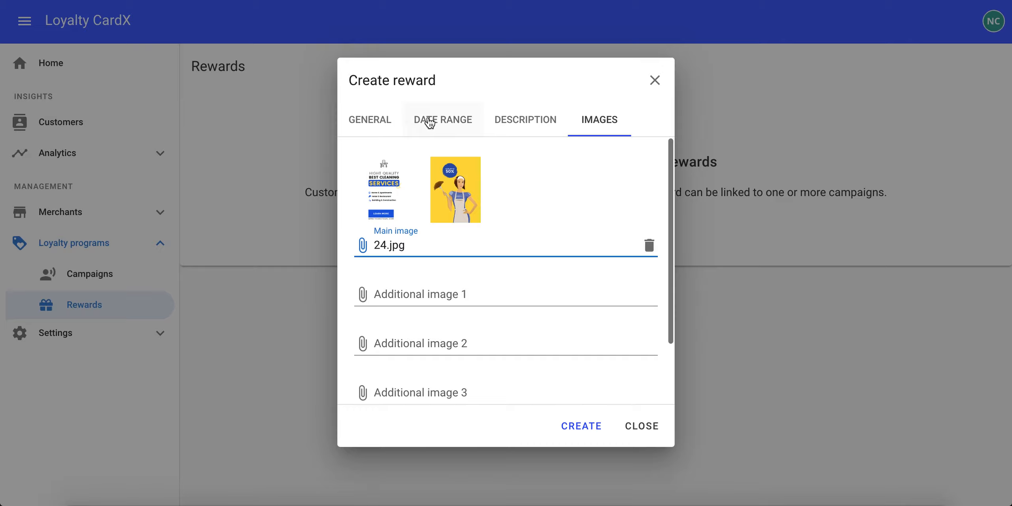
click(445, 120)
click(510, 126)
click(598, 121)
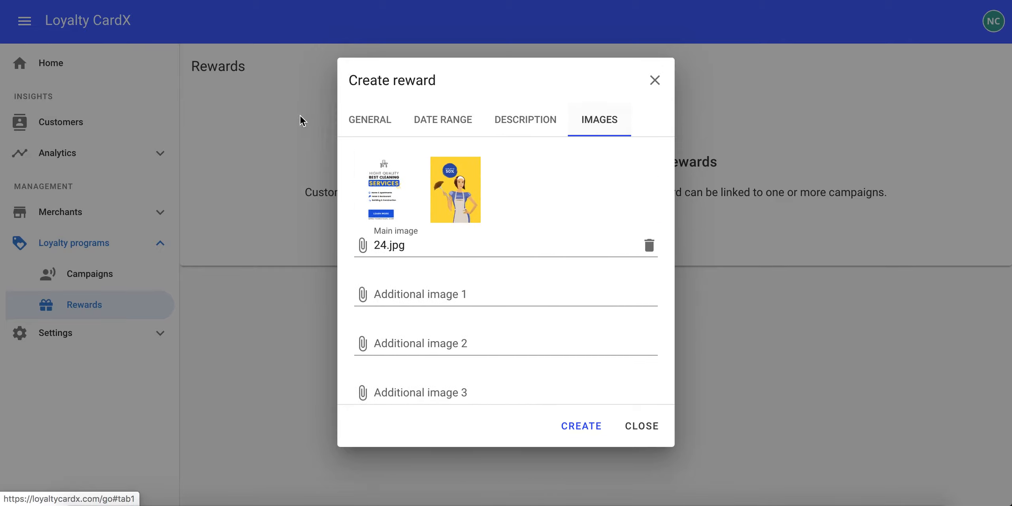
click(377, 124)
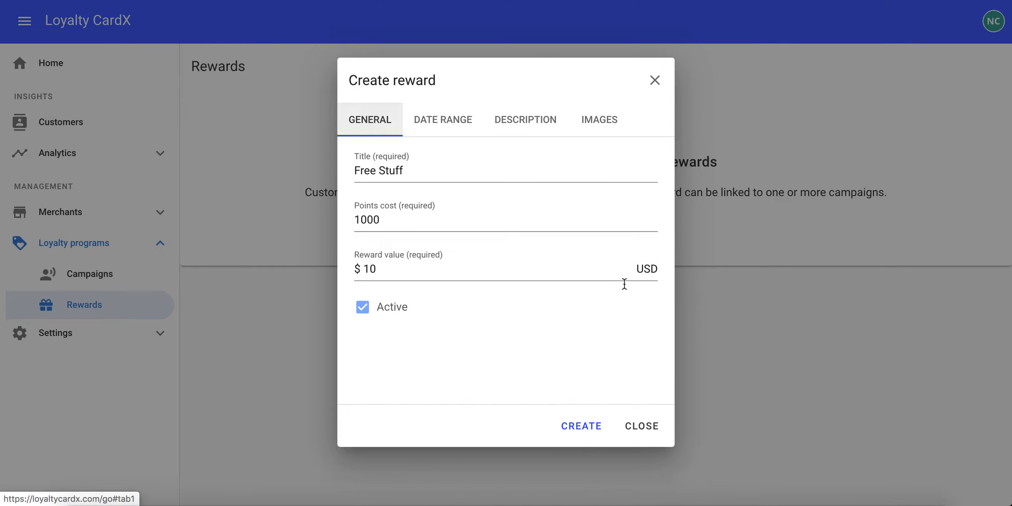
click(582, 428)
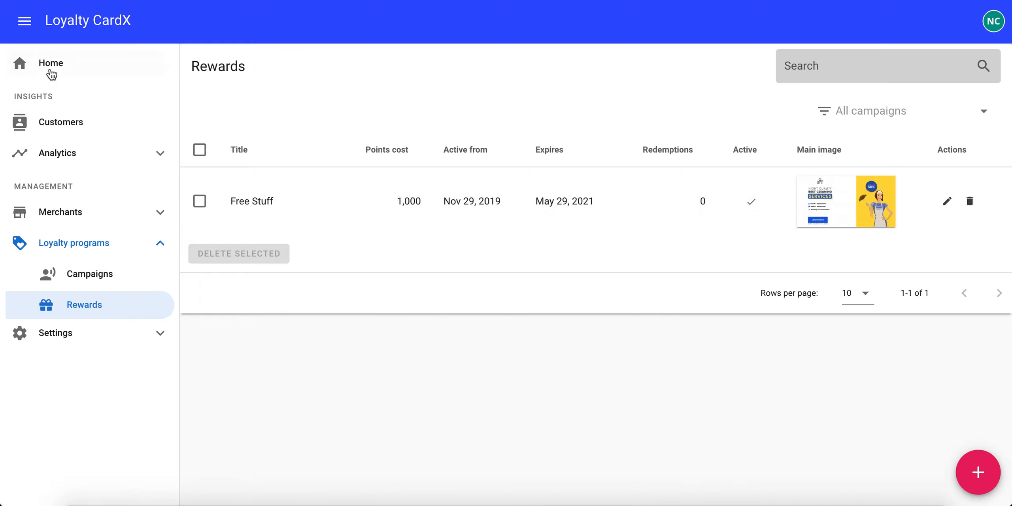
Start a new campaign from the getting-started guide and set its business to Cool Homes Now
click(49, 67)
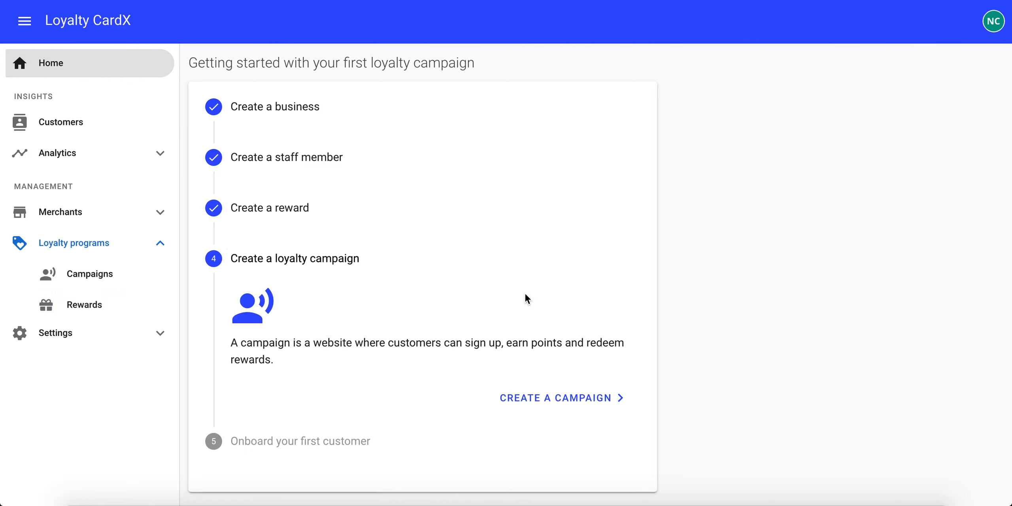
click(546, 398)
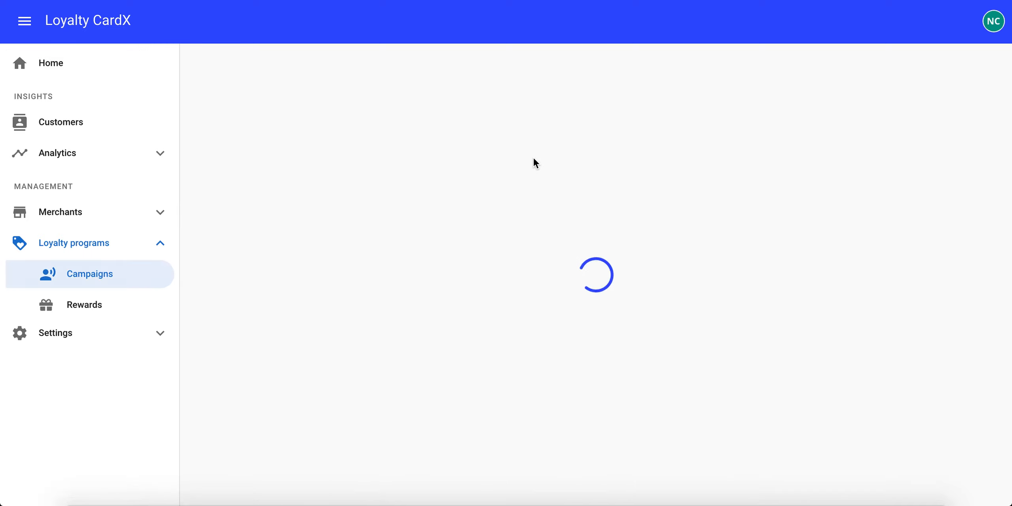
click(605, 288)
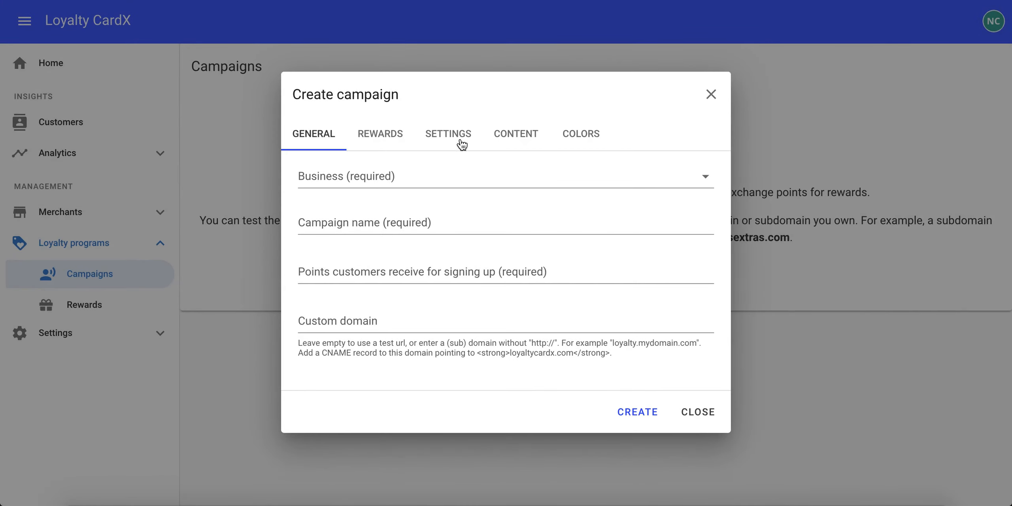
click(361, 175)
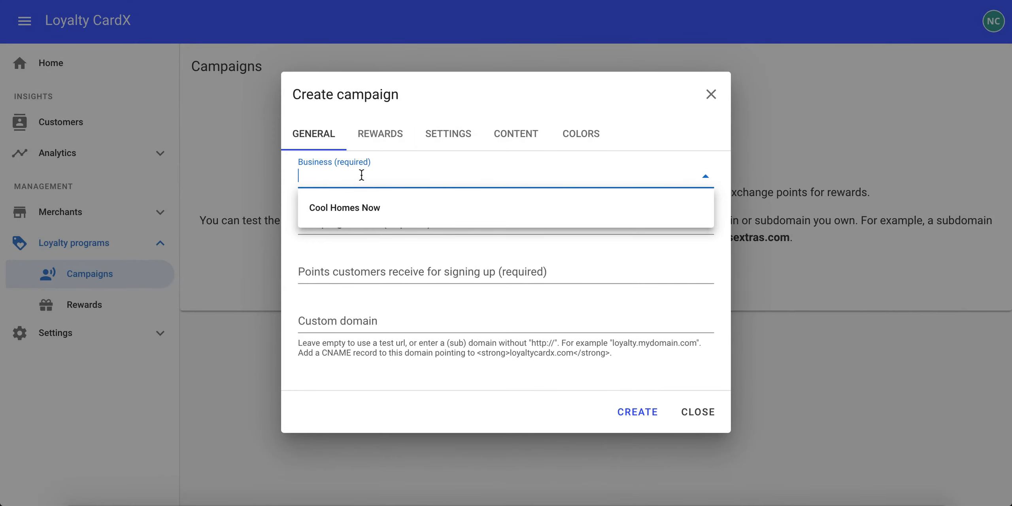
click(353, 218)
click(352, 225)
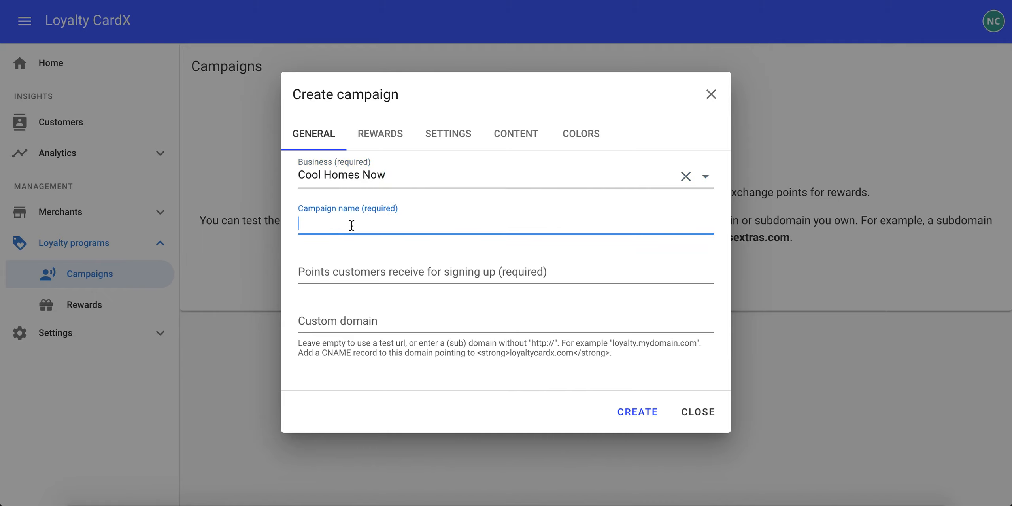
Name the campaign New Campaign and set the sign-up points to 500
text(New Campaign)
click(361, 275)
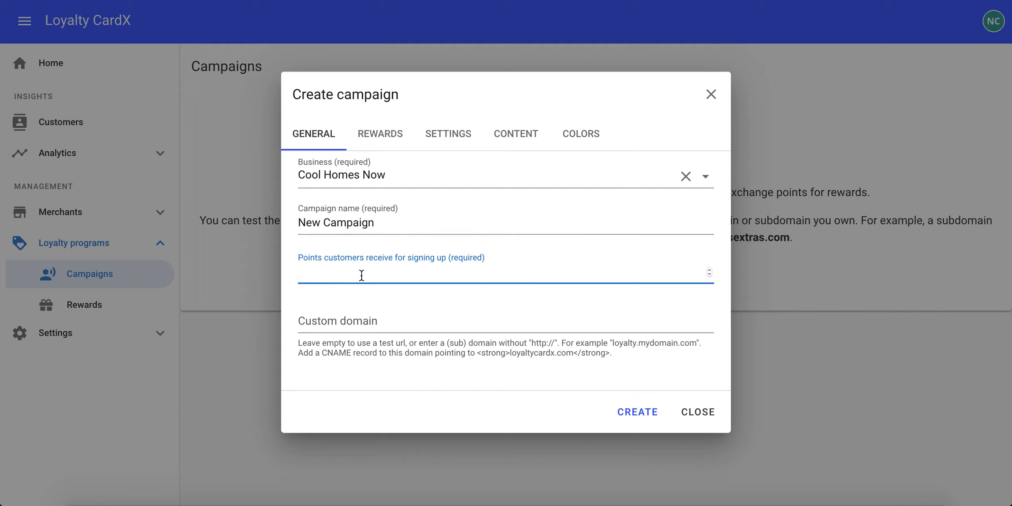
text(500)
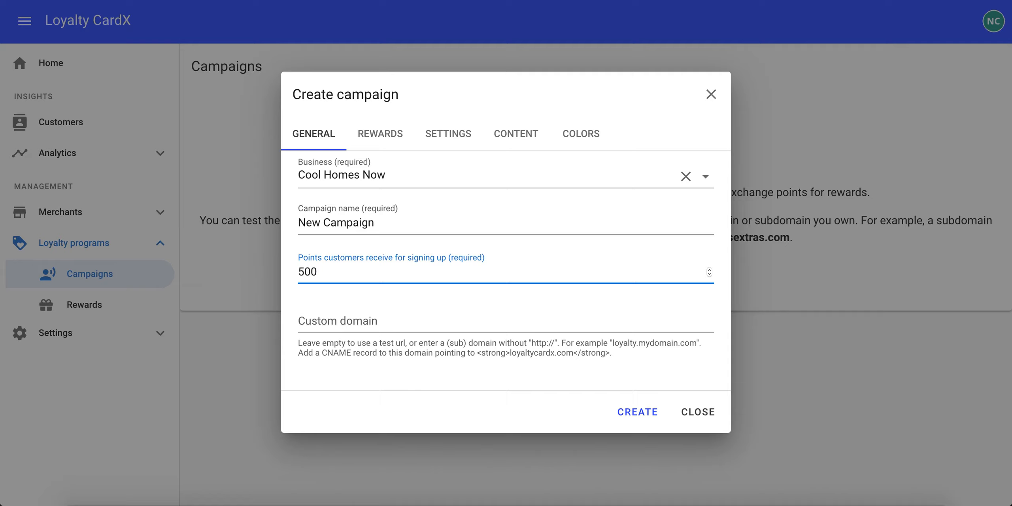
click(358, 321)
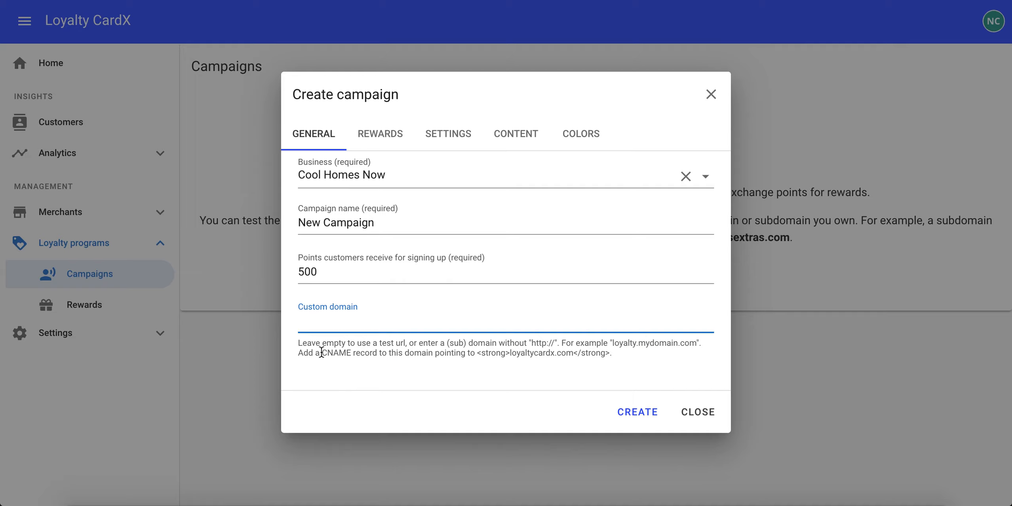
drag(321, 351, 377, 352)
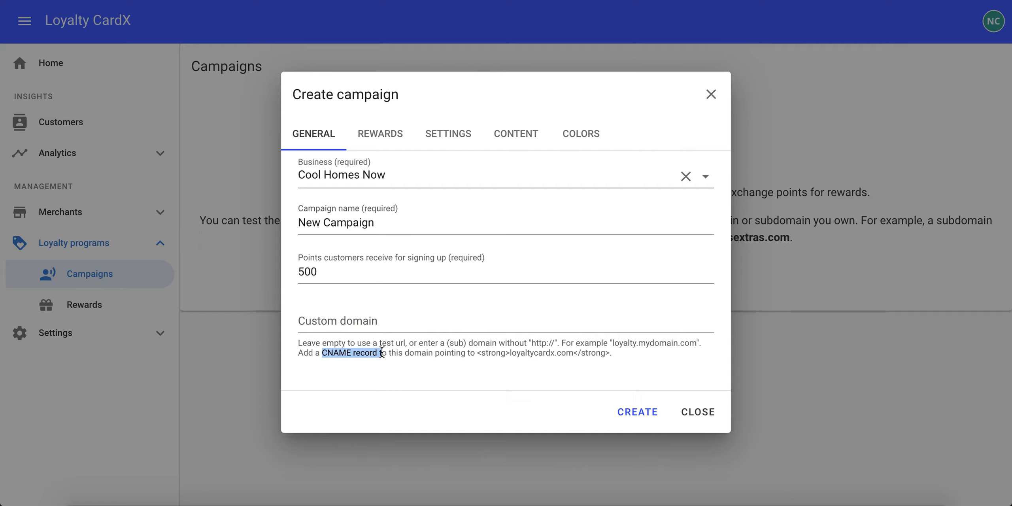
click(382, 352)
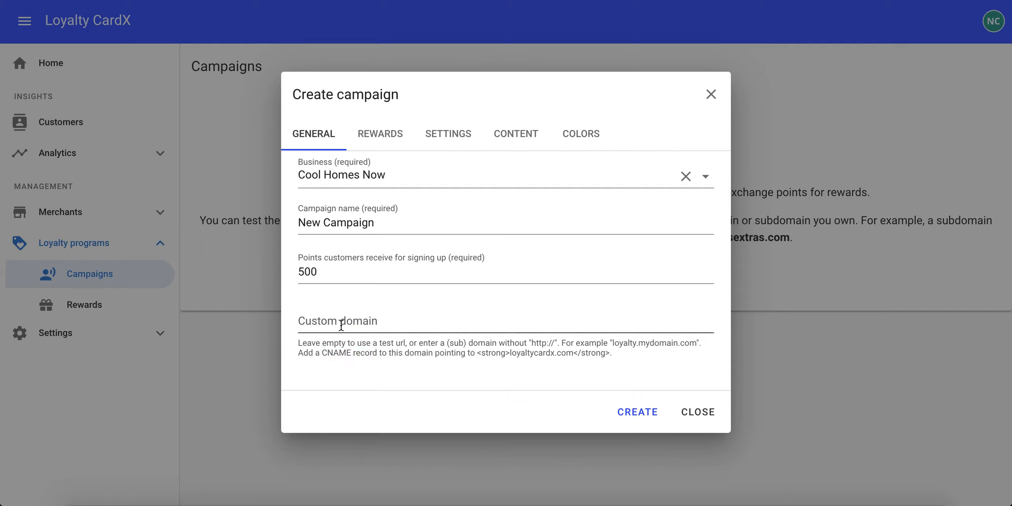
Add the Free Stuff (1000) reward to the campaign
click(384, 137)
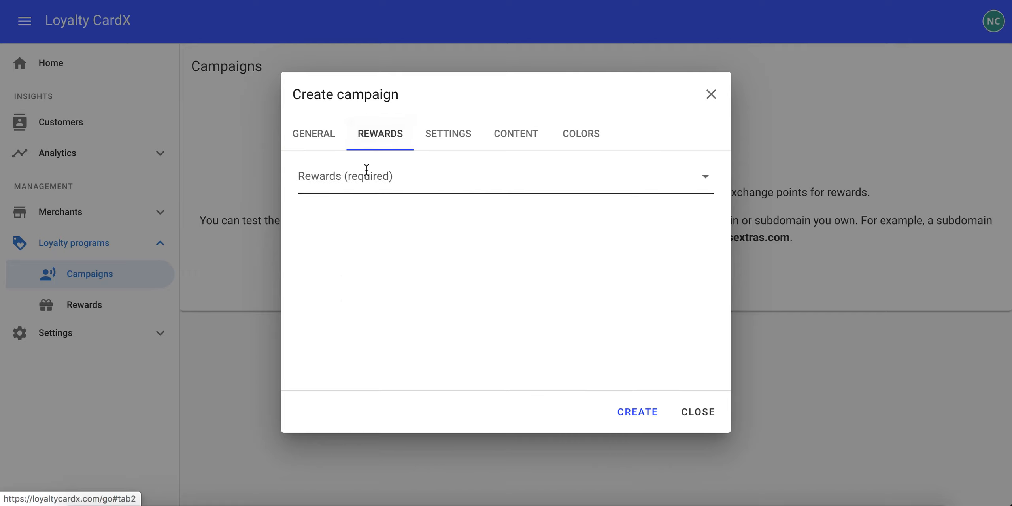
click(392, 173)
click(373, 216)
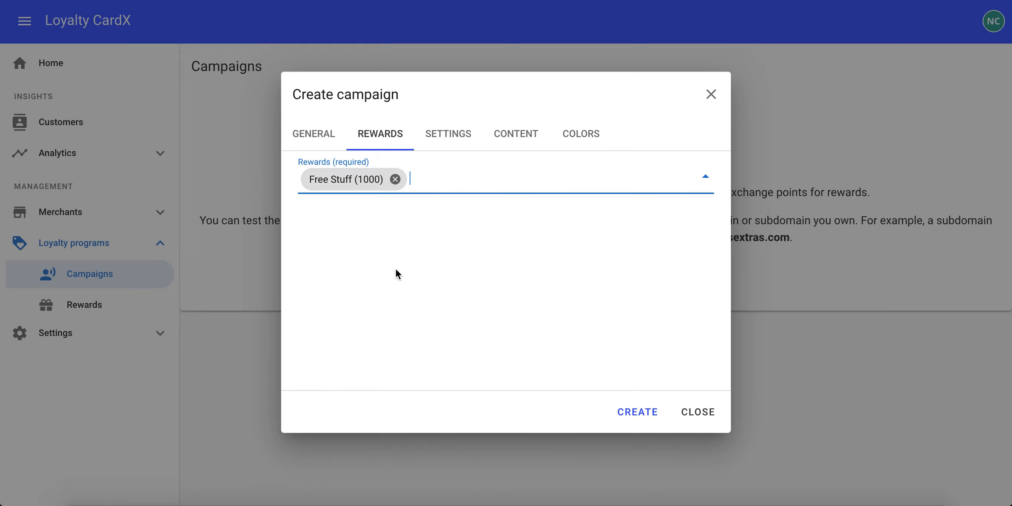
Review the campaign's earn-points and redeem-rewards settings
click(451, 138)
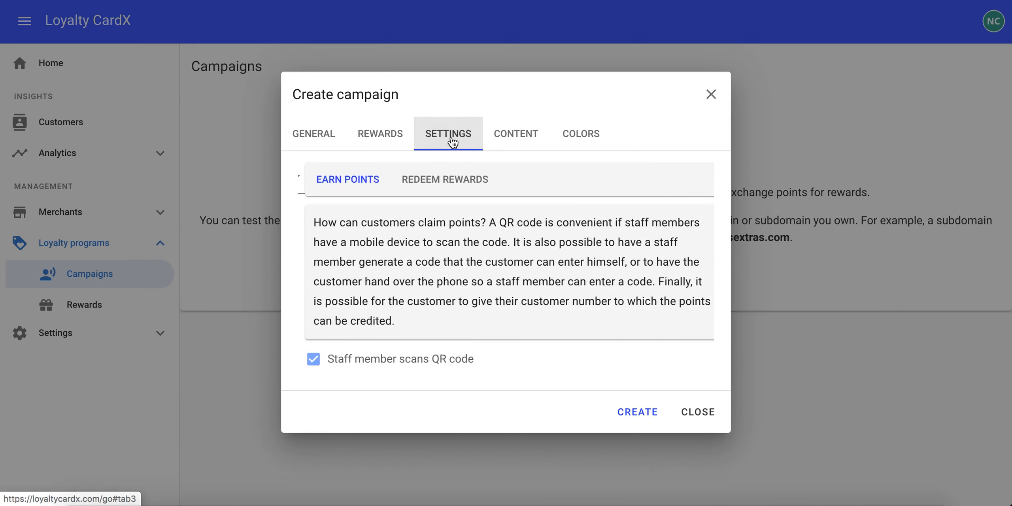
scroll(544, 280, down, 3)
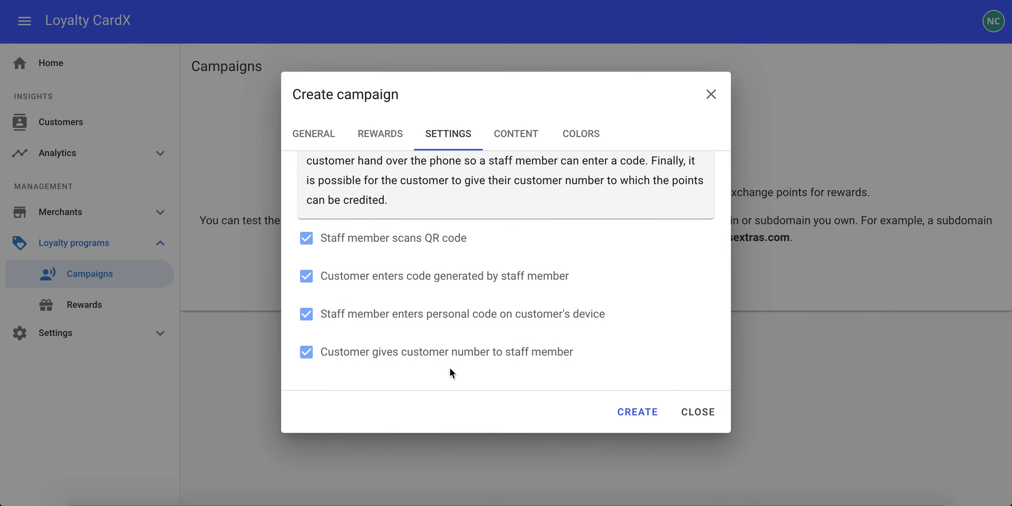
scroll(458, 267, up, 3)
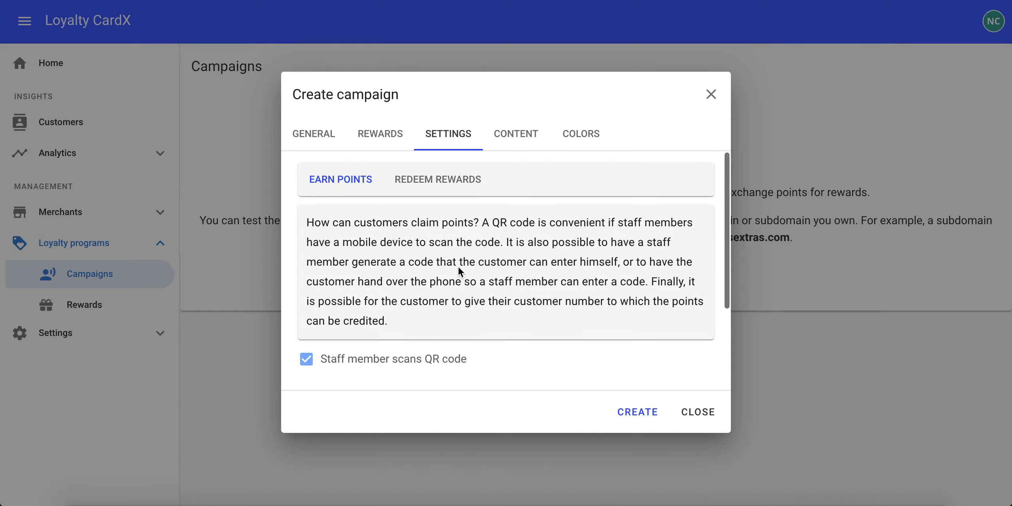
click(427, 181)
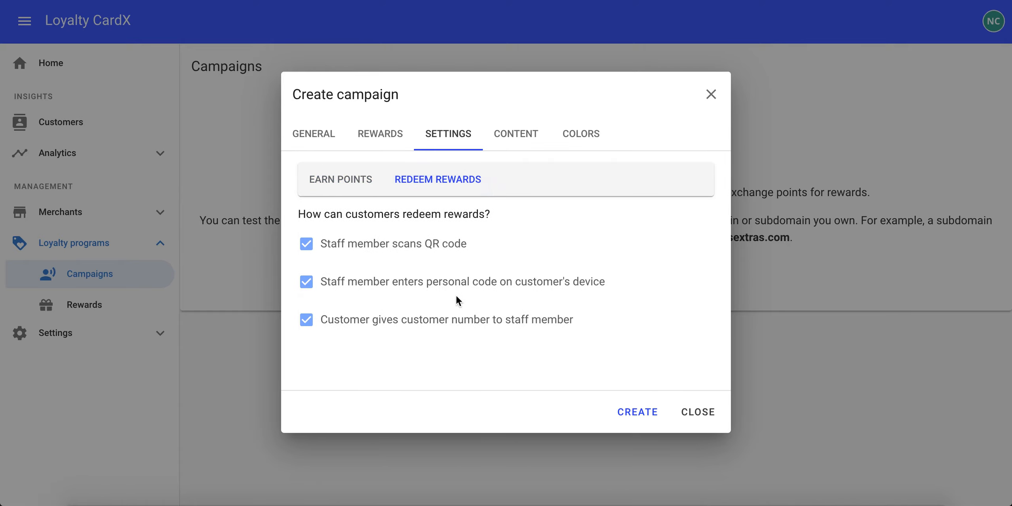
click(317, 178)
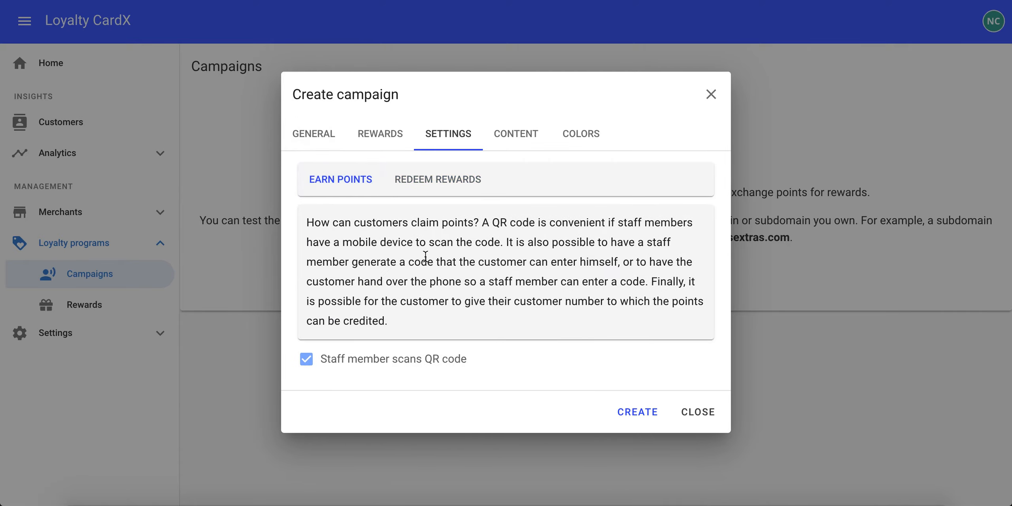
scroll(425, 256, down, 3)
scroll(423, 255, up, 3)
scroll(496, 272, down, 3)
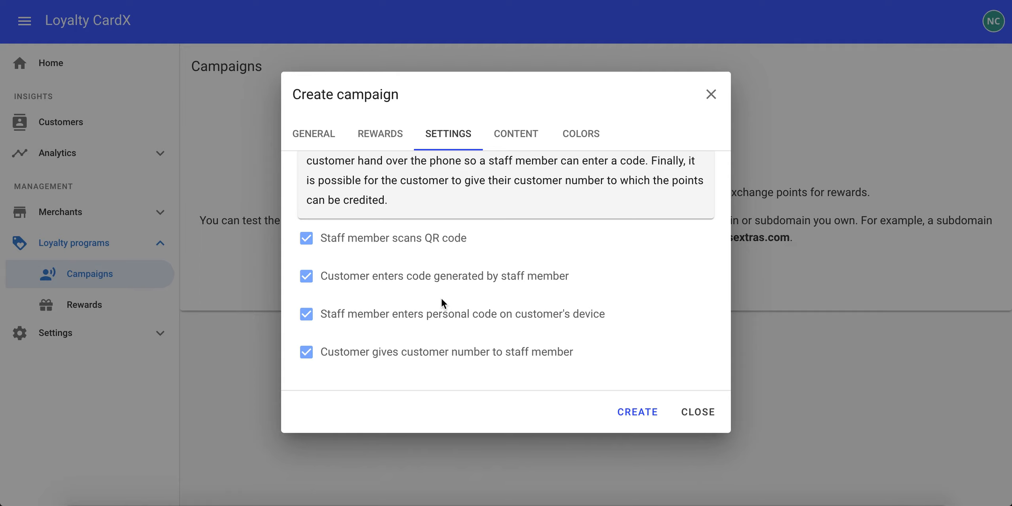
scroll(441, 298, up, 3)
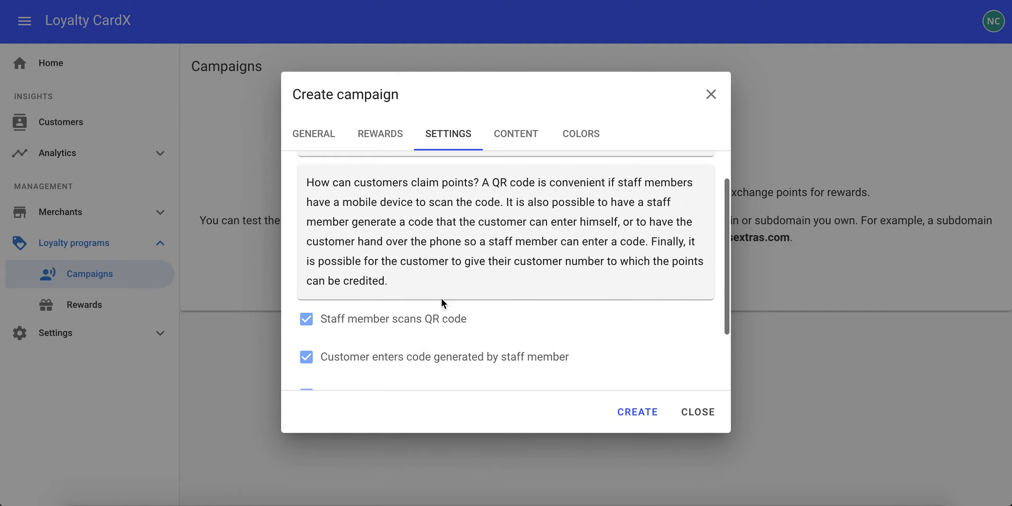
Review the campaign content sections: top bar, home, earn, redeem and contact
click(517, 135)
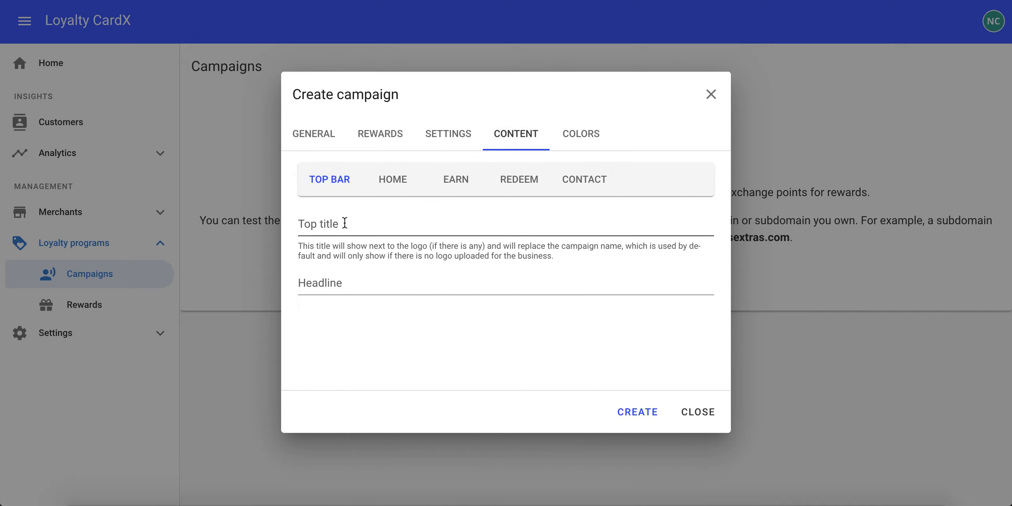
click(344, 223)
click(335, 280)
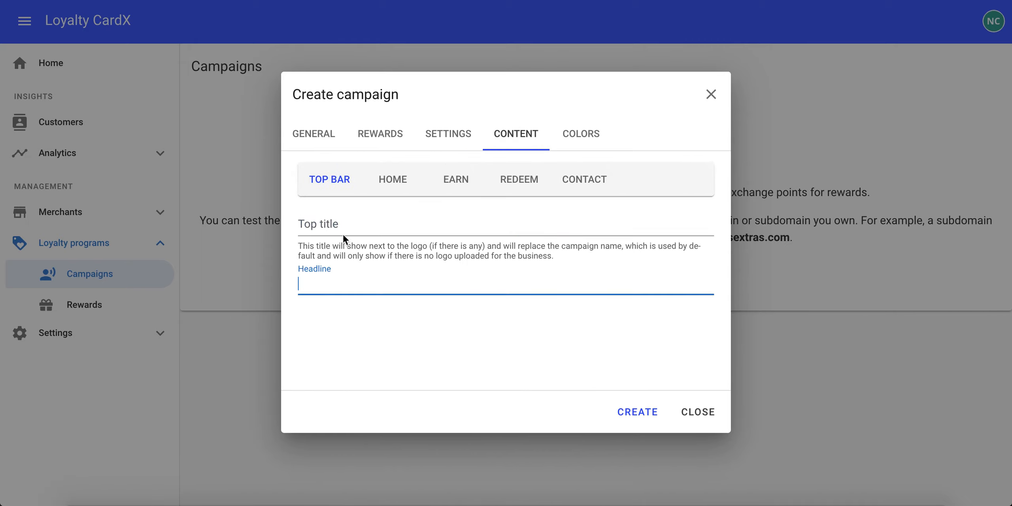
click(345, 221)
click(389, 189)
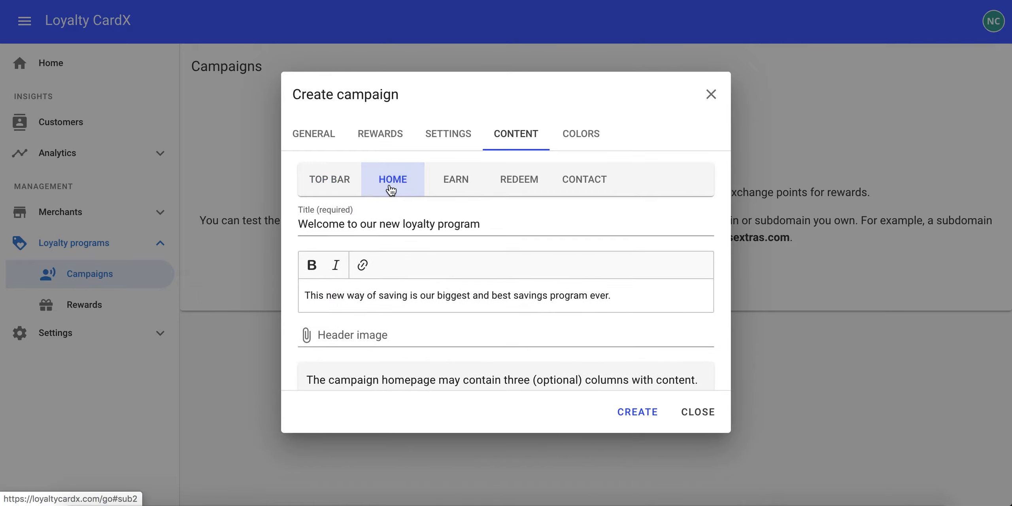
scroll(452, 249, down, 2)
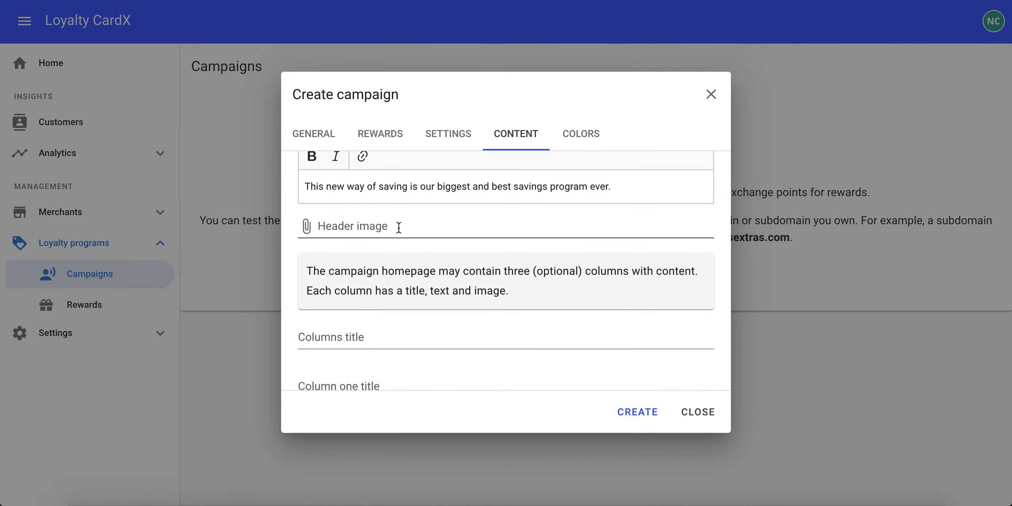
scroll(399, 228, down, 4)
scroll(399, 227, down, 5)
scroll(398, 228, up, 10)
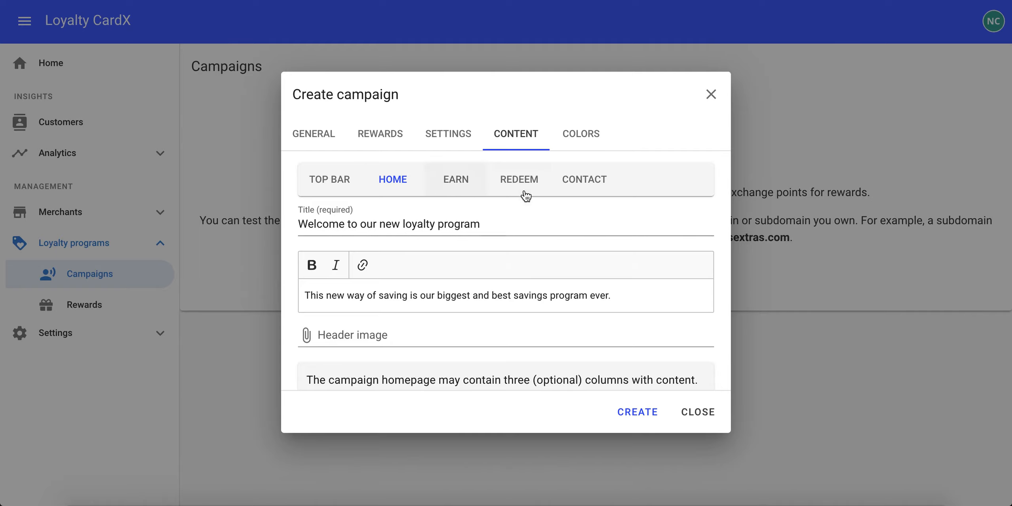
click(457, 186)
click(511, 190)
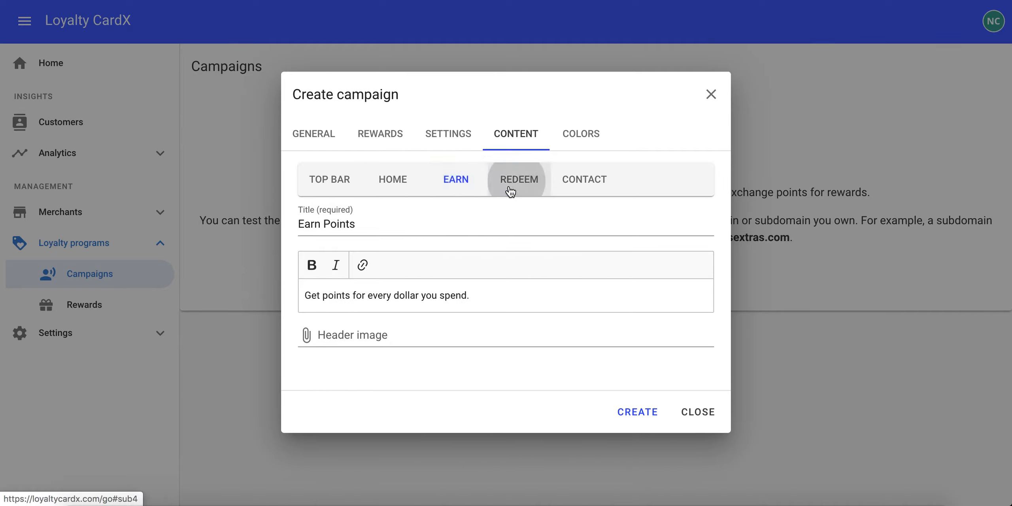
click(586, 184)
click(327, 184)
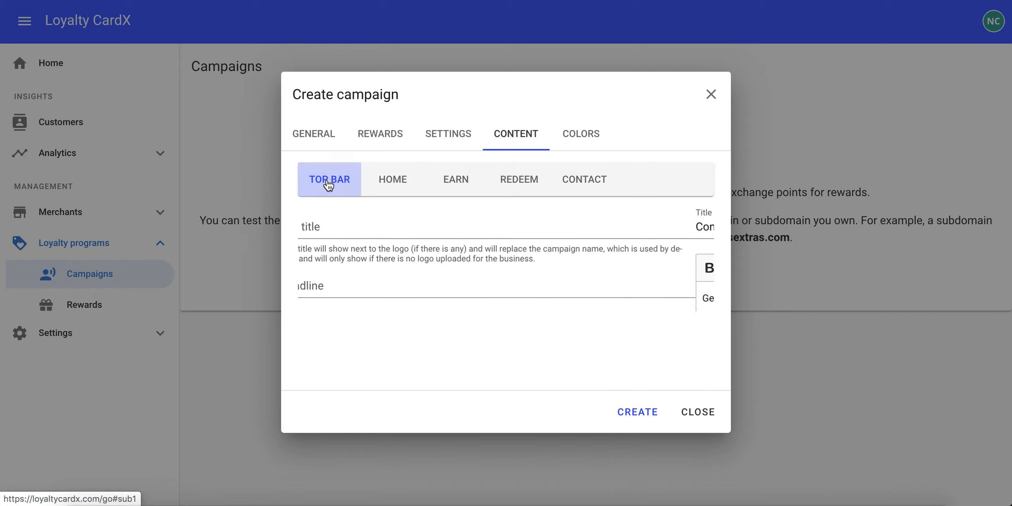
Review the campaign's background, primary, secondary and mobile menu colors, then create the campaign
click(583, 136)
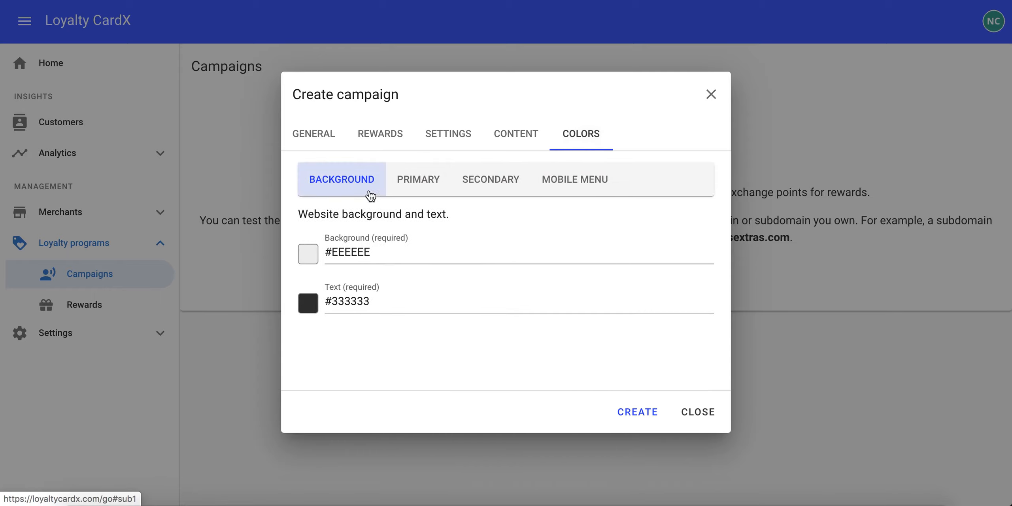
click(428, 182)
click(485, 179)
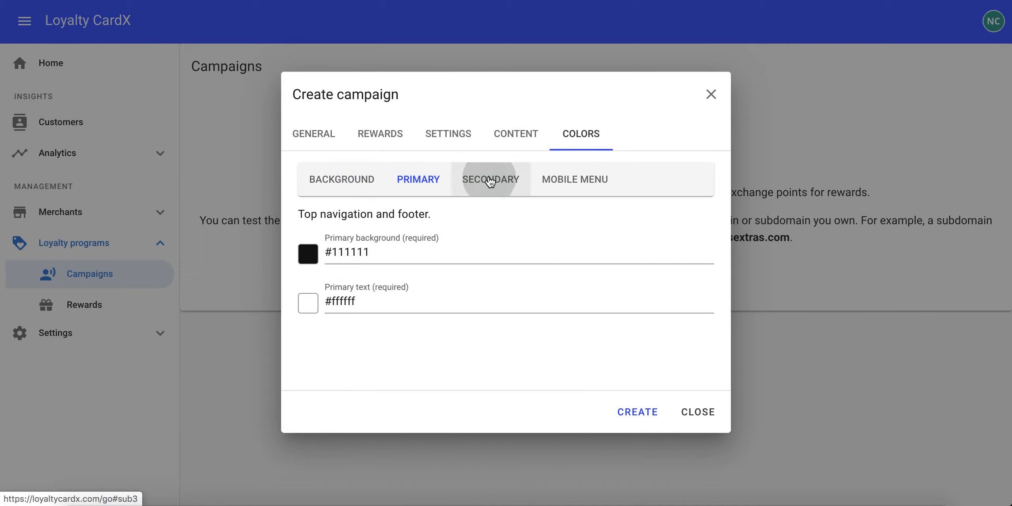
click(581, 183)
click(308, 182)
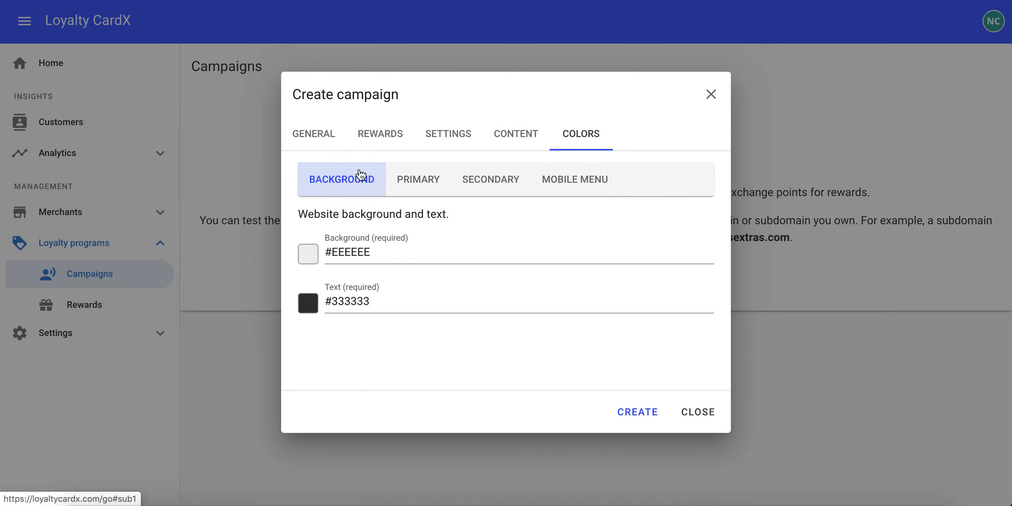
click(634, 413)
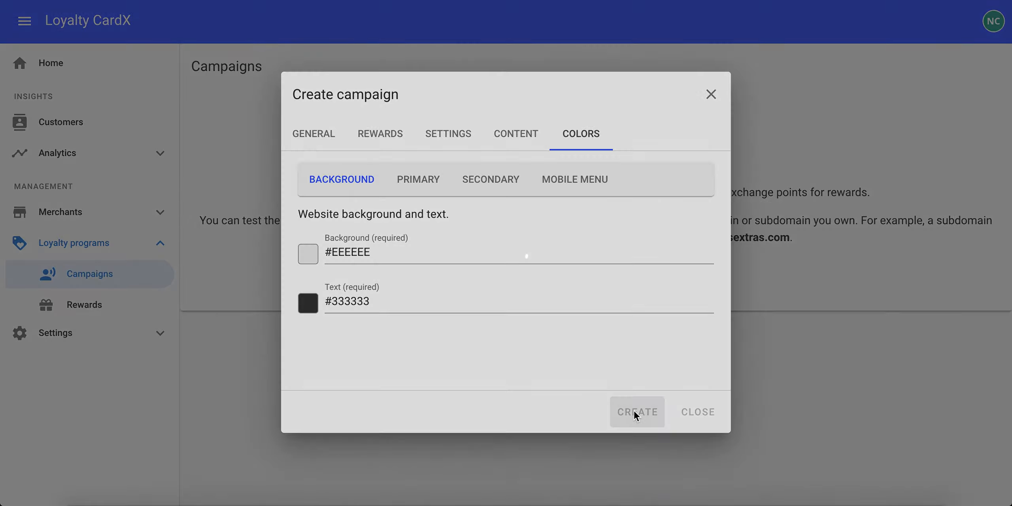